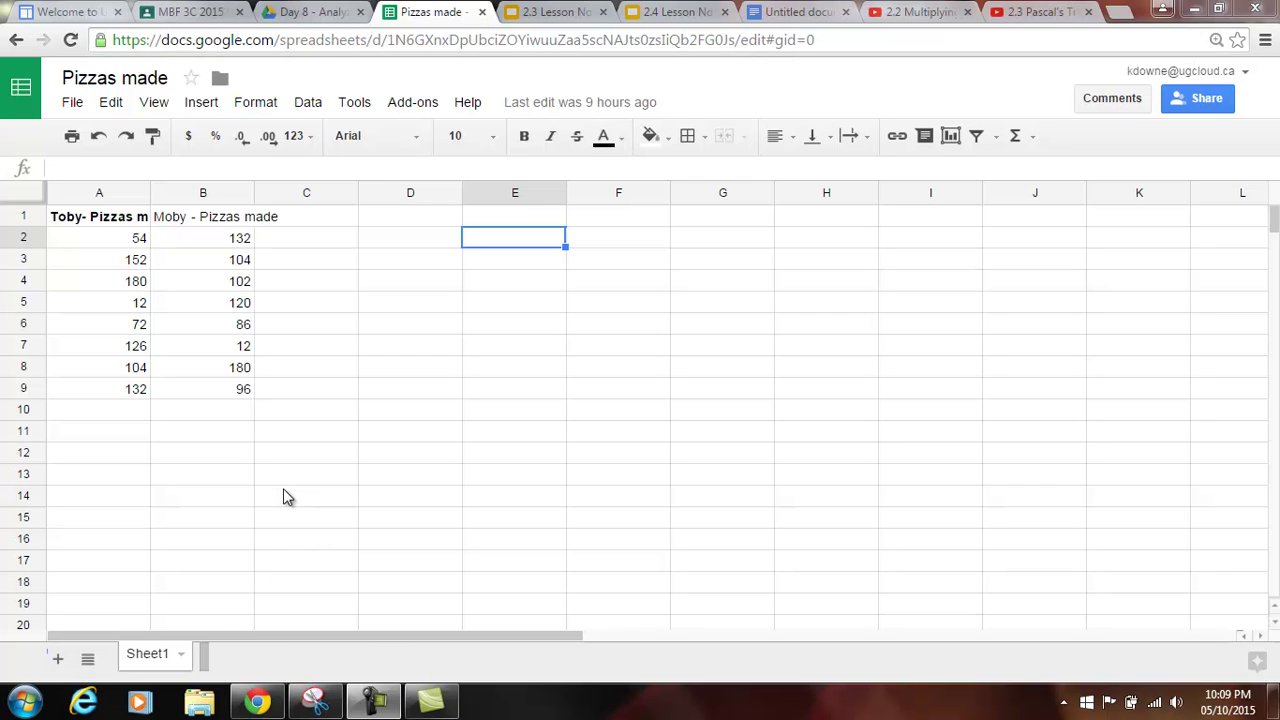
Step: Look over the two columns of pizzas-made data in columns A and B, from the headers down to row 9
{"action": "left_click", "coordinate": [455, 243]}
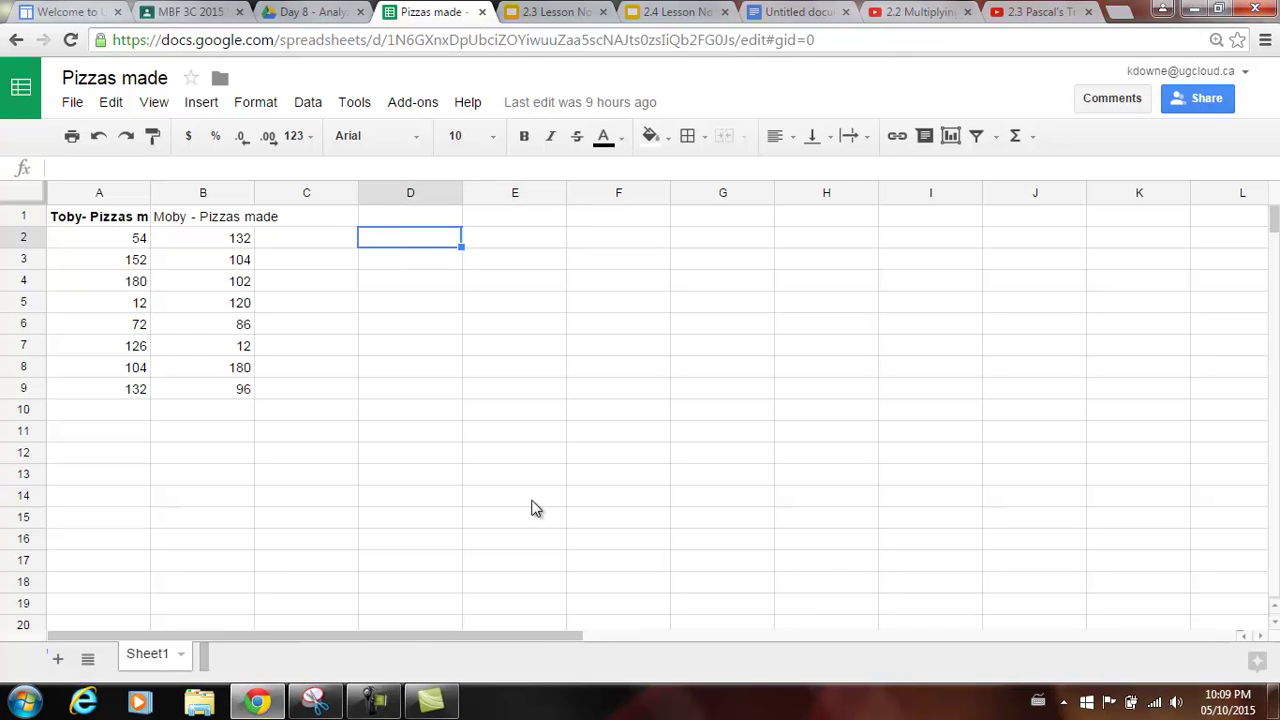
{"action": "key", "text": "Left"}
{"action": "key", "text": "Left"}
{"action": "key", "text": "Left"}
{"action": "key", "text": "Up"}
{"action": "key", "text": "Right"}
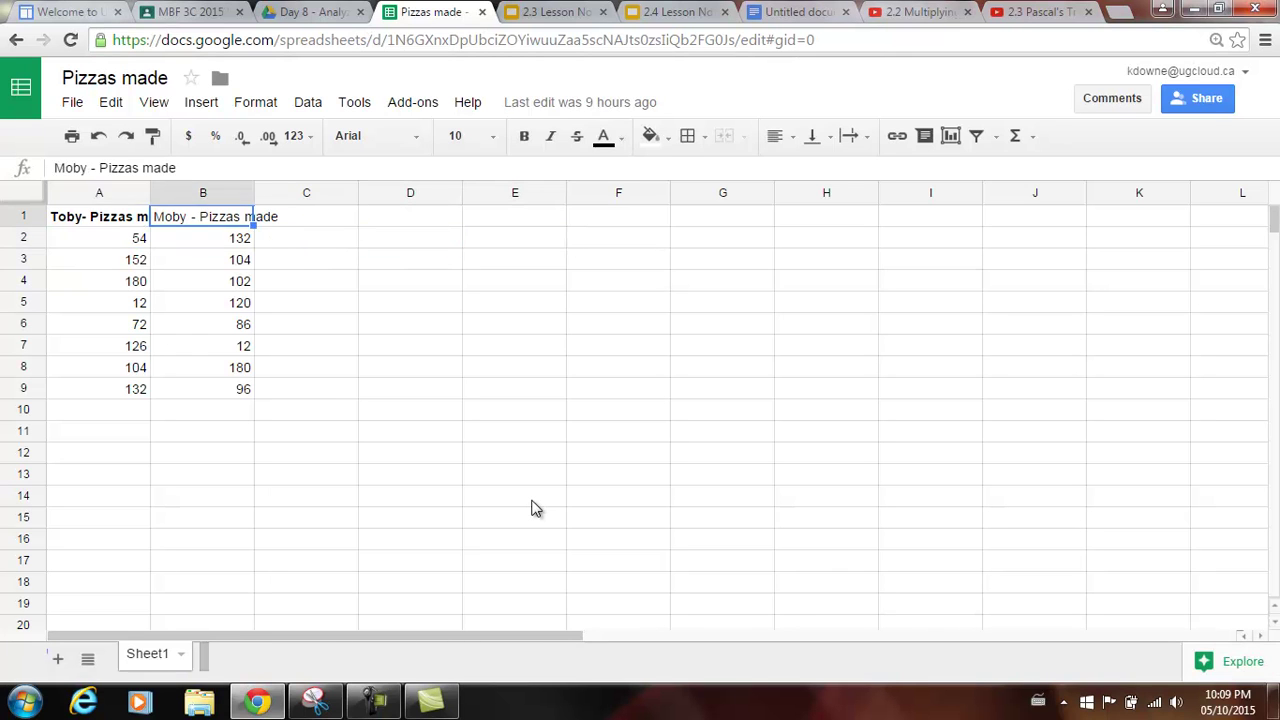
{"action": "key", "text": "Left"}
{"action": "key", "text": "Down"}
{"action": "key", "text": "Down"}
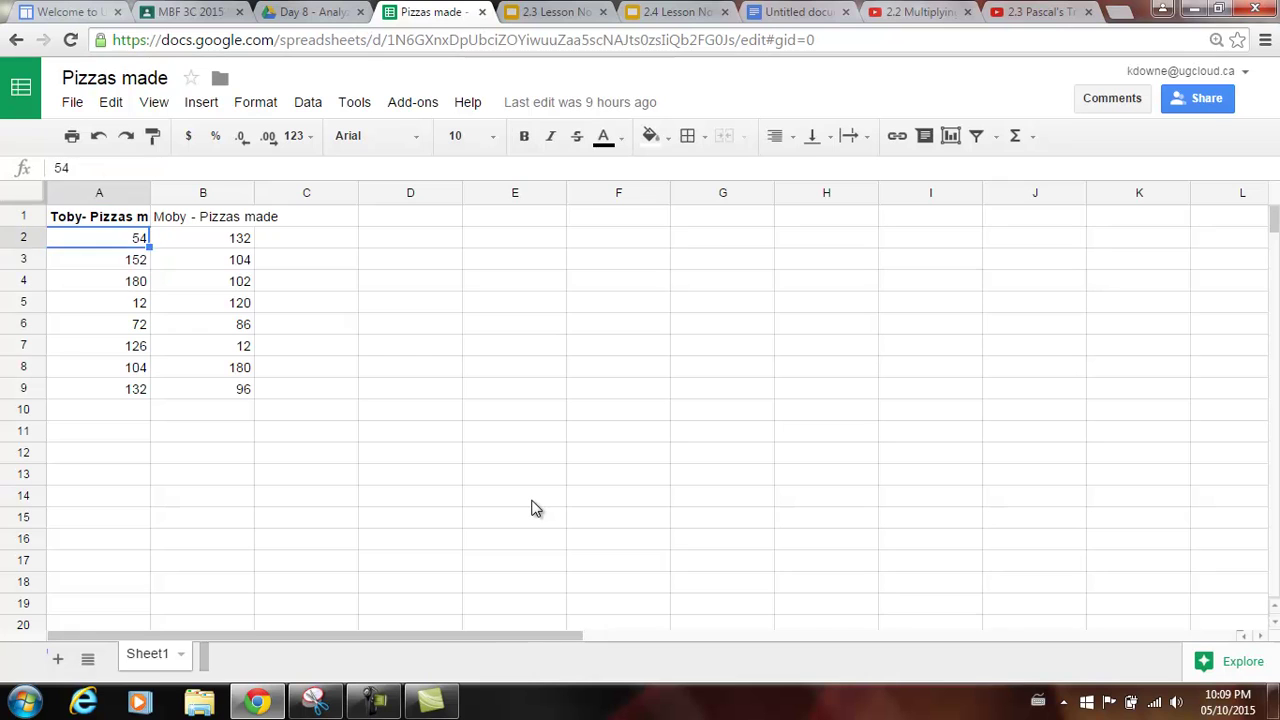
{"action": "key", "text": "Right"}
{"action": "key", "text": "Right"}
{"action": "key", "text": "Left"}
{"action": "key", "text": "Left"}
{"action": "key", "text": "Up"}
{"action": "key", "text": "Up"}
{"action": "key", "text": "Down"}
{"action": "key", "text": "Down"}
{"action": "key", "text": "Down"}
{"action": "key", "text": "Down"}
{"action": "key", "text": "Down"}
{"action": "key", "text": "Down"}
{"action": "key", "text": "Down"}
{"action": "key", "text": "Down"}
{"action": "key", "text": "Down"}
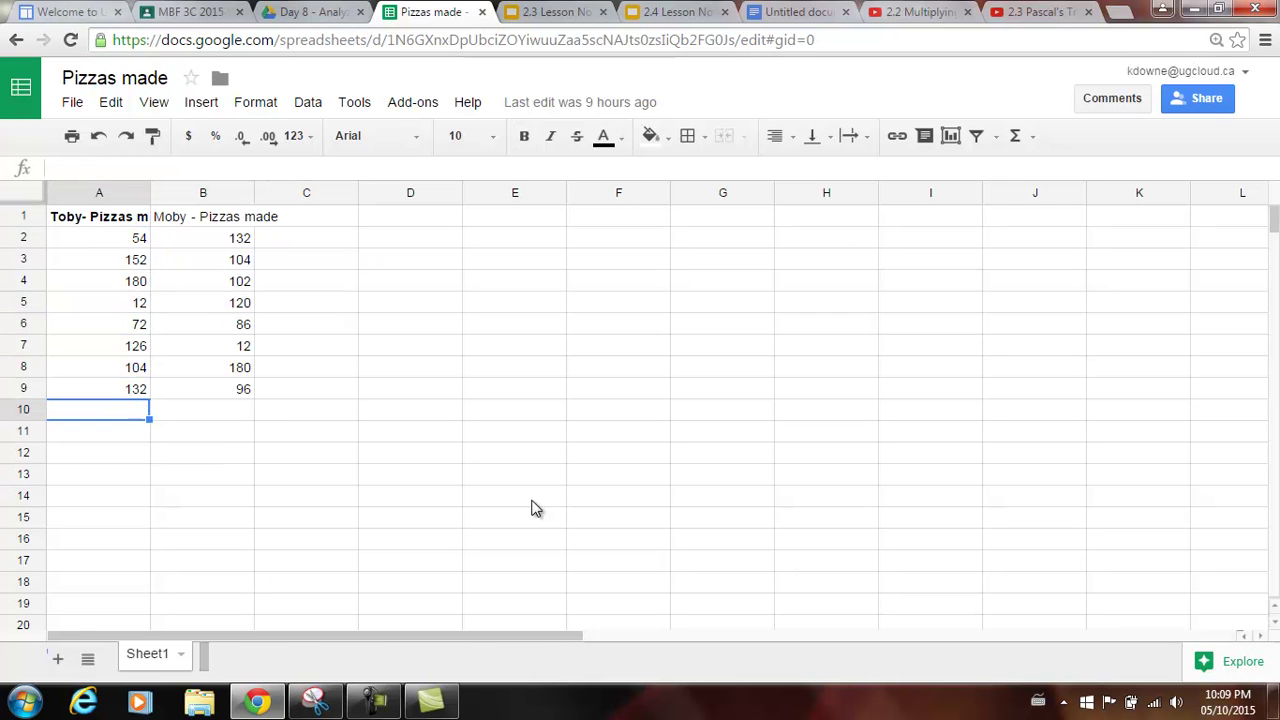
{"action": "key", "text": "Down"}
{"action": "key", "text": "Down"}
{"action": "key", "text": "Up"}
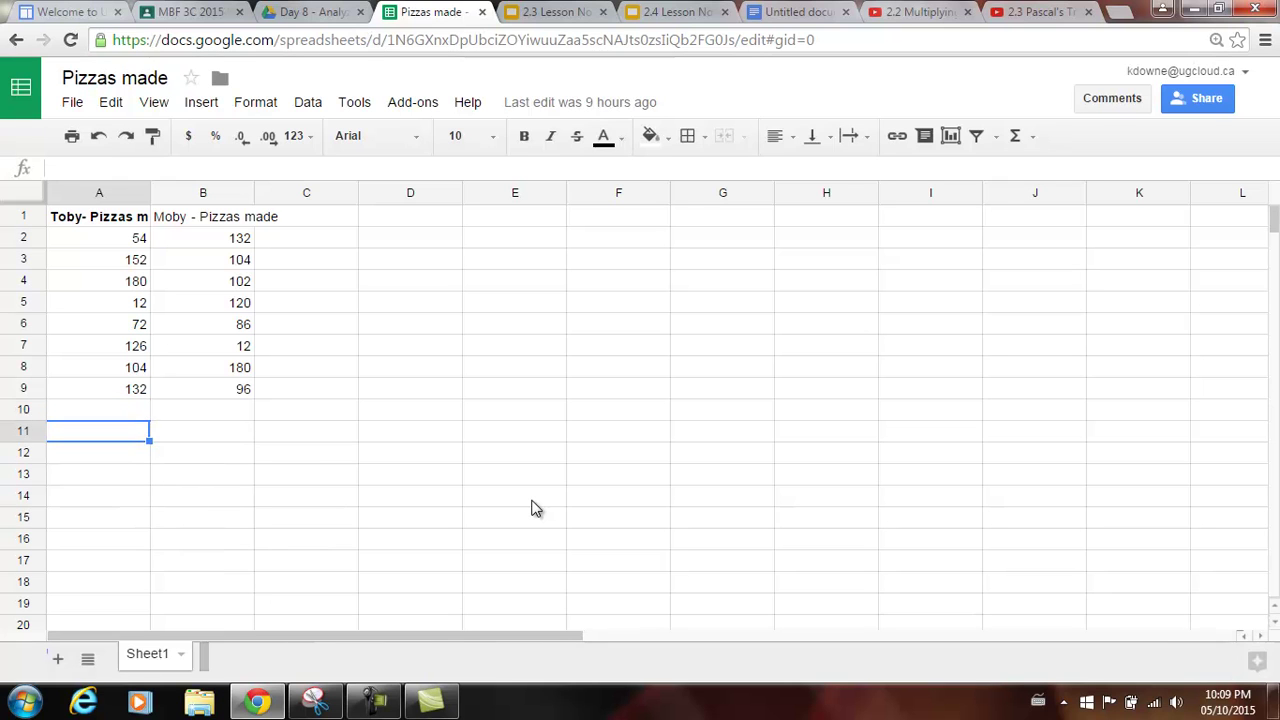
{"action": "key", "text": "Right"}
{"action": "key", "text": "Right"}
{"action": "key", "text": "Left"}
{"action": "key", "text": "Left"}
Step: Enter the heading Median in D2, with the first names from the column A and B headers below it in D3 and D4
{"action": "left_click", "coordinate": [436, 249]}
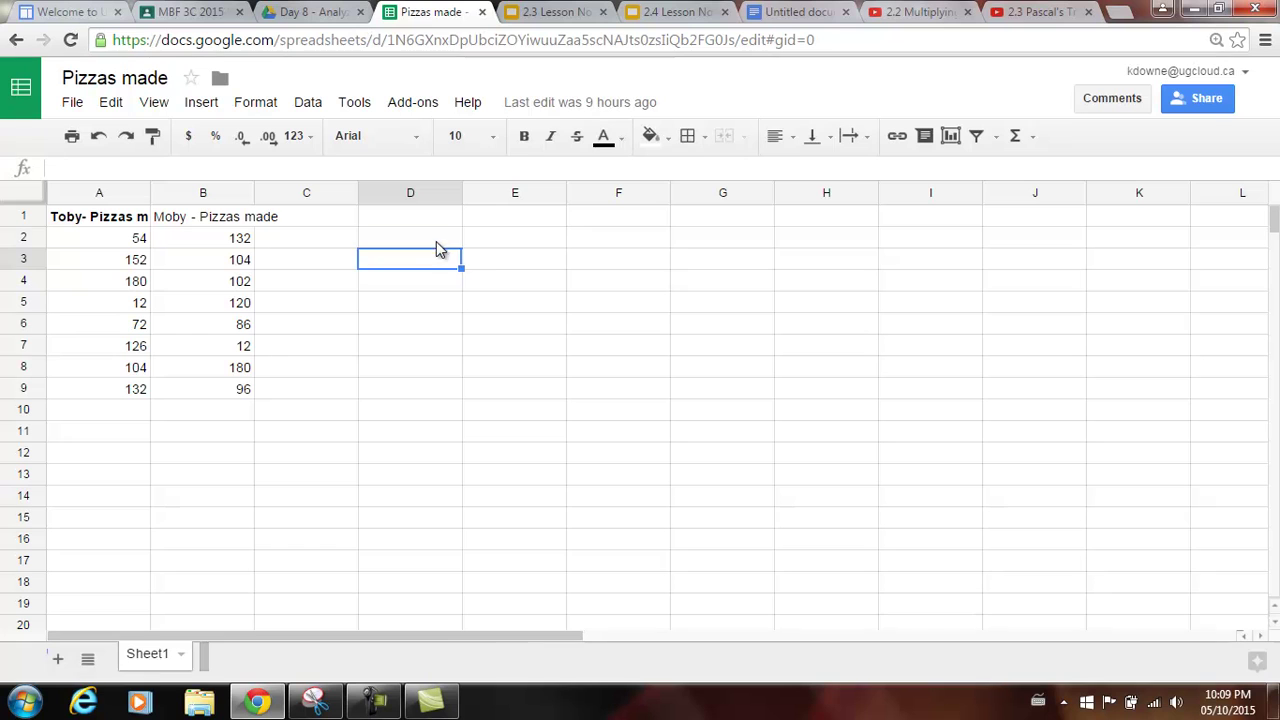
{"action": "left_click", "coordinate": [436, 241]}
{"action": "type", "text": "Median"}
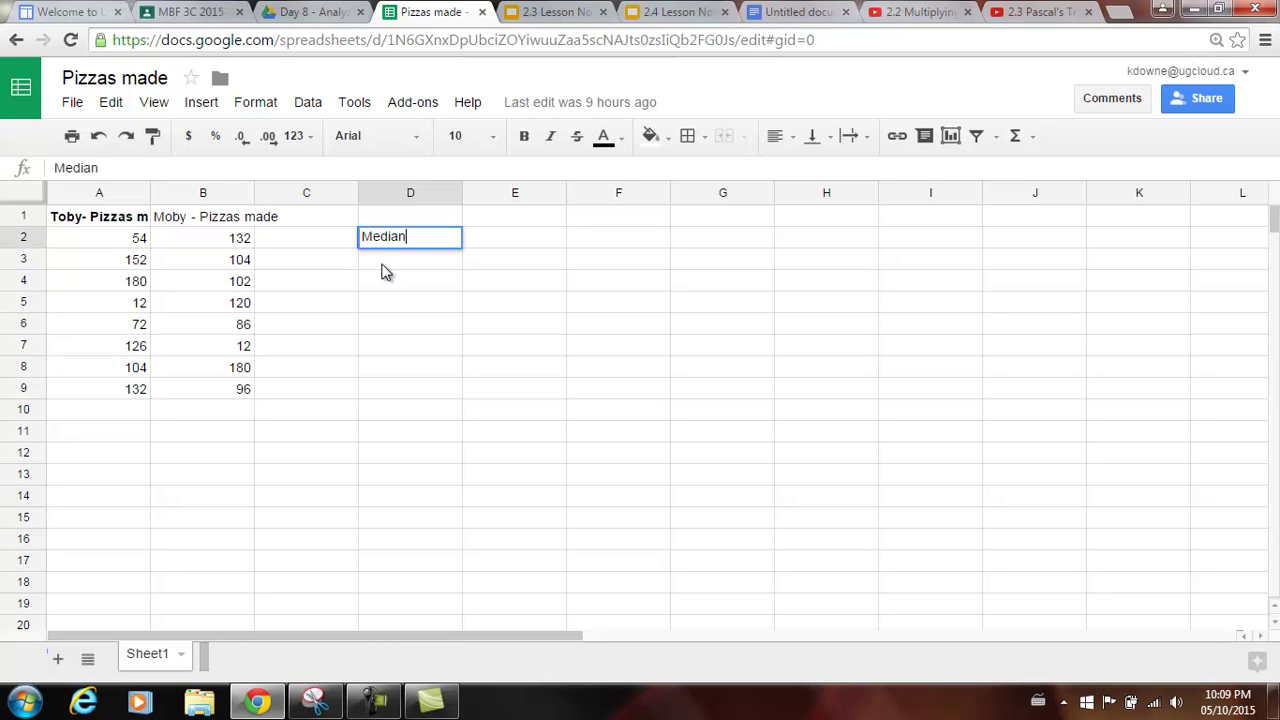
{"action": "key", "text": "Return"}
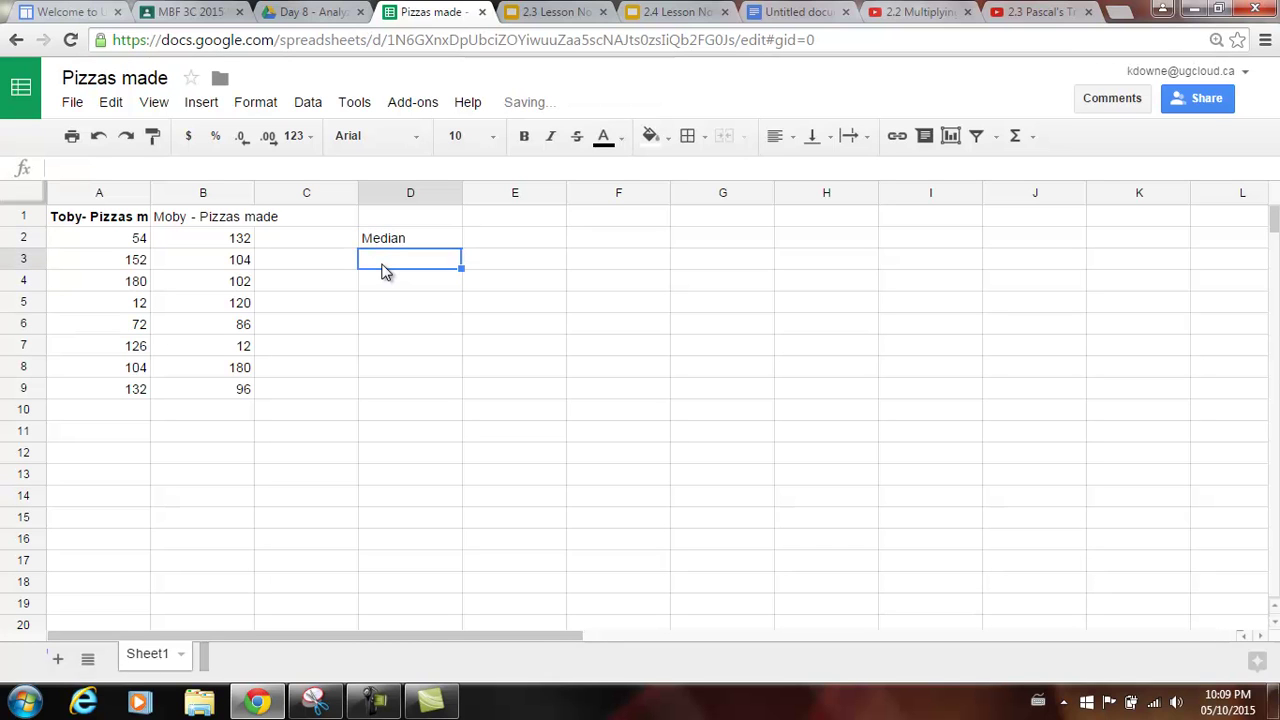
{"action": "type", "text": "Toby"}
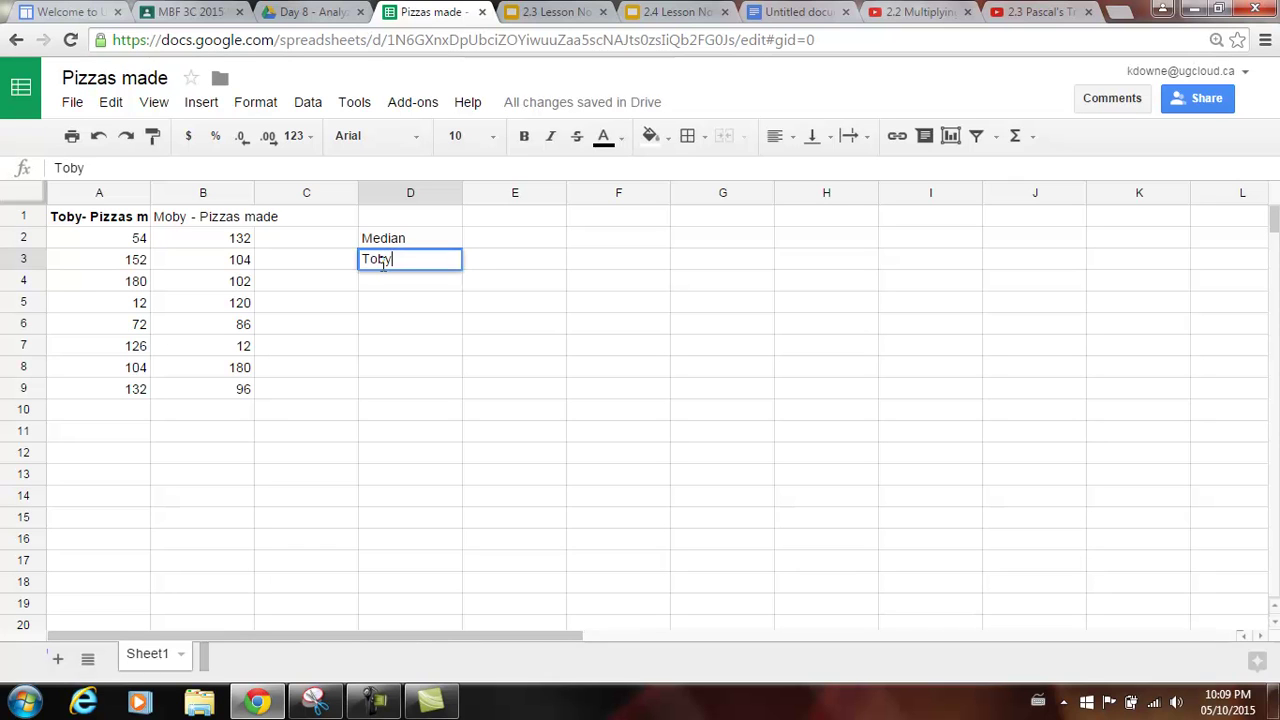
{"action": "key", "text": "Return"}
{"action": "type", "text": "Moby"}
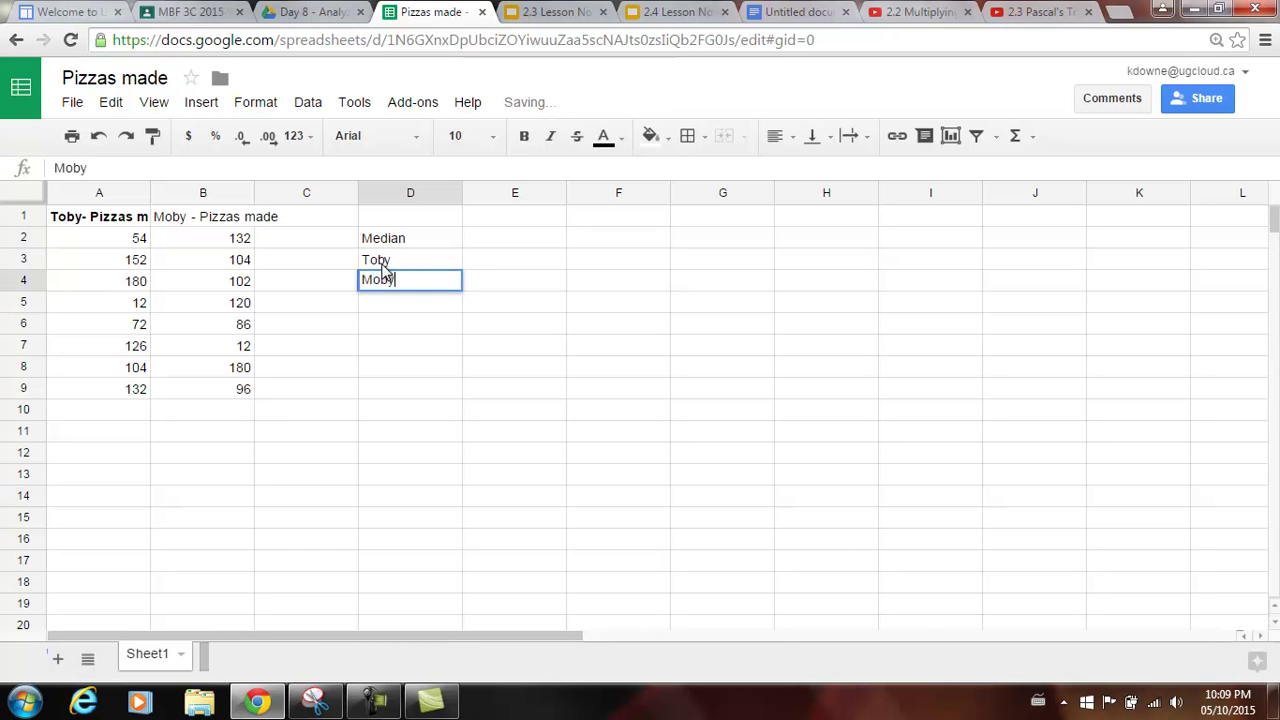
{"action": "key", "text": "Return"}
Step: Calculate the median of the column A data in E3 with the formula =median(A2:A9)
{"action": "key", "text": "Up"}
{"action": "key", "text": "Right"}
{"action": "key", "text": "Up"}
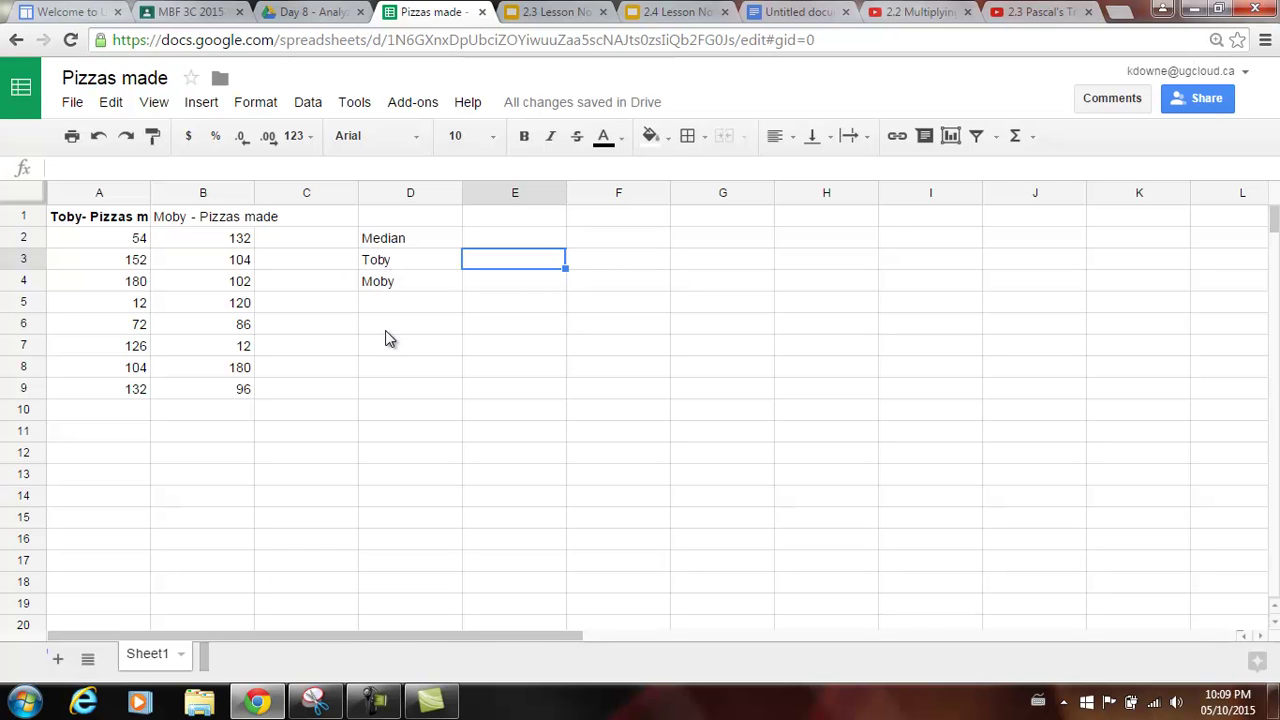
{"action": "type", "text": "="}
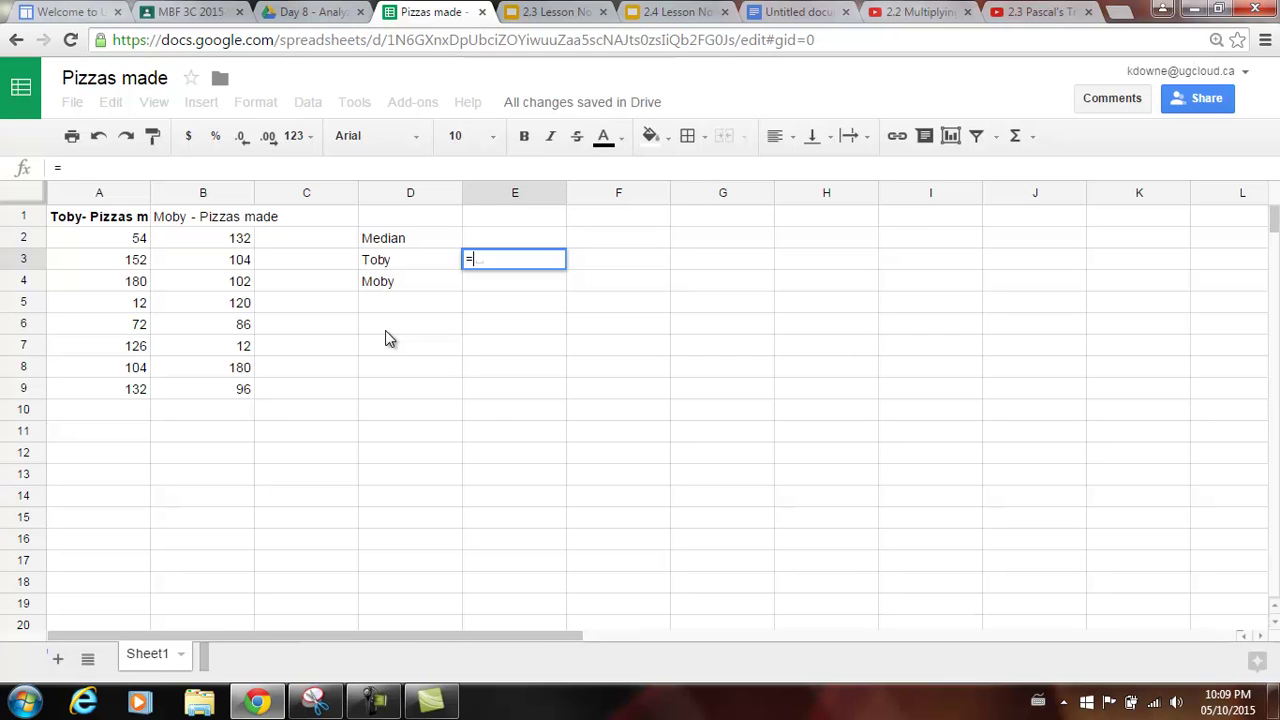
{"action": "type", "text": "median"}
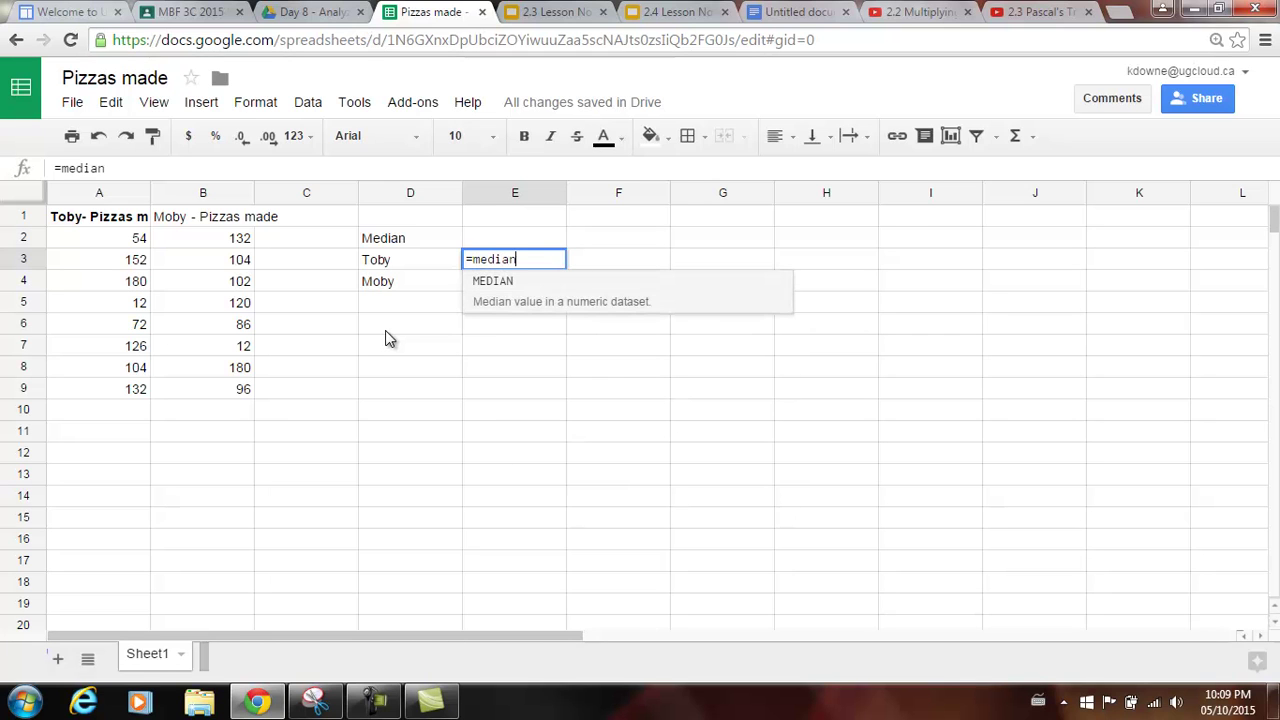
{"action": "type", "text": "("}
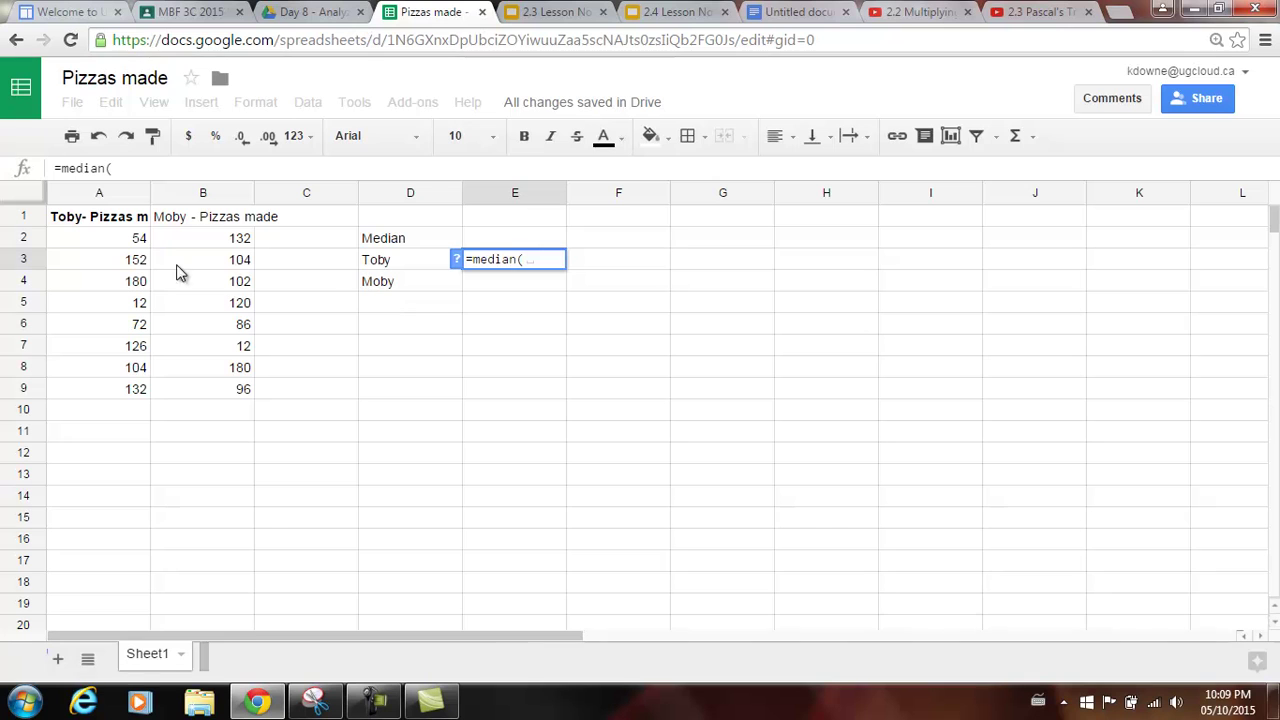
{"action": "left_click_drag", "start_coordinate": [137, 244], "coordinate": [137, 390]}
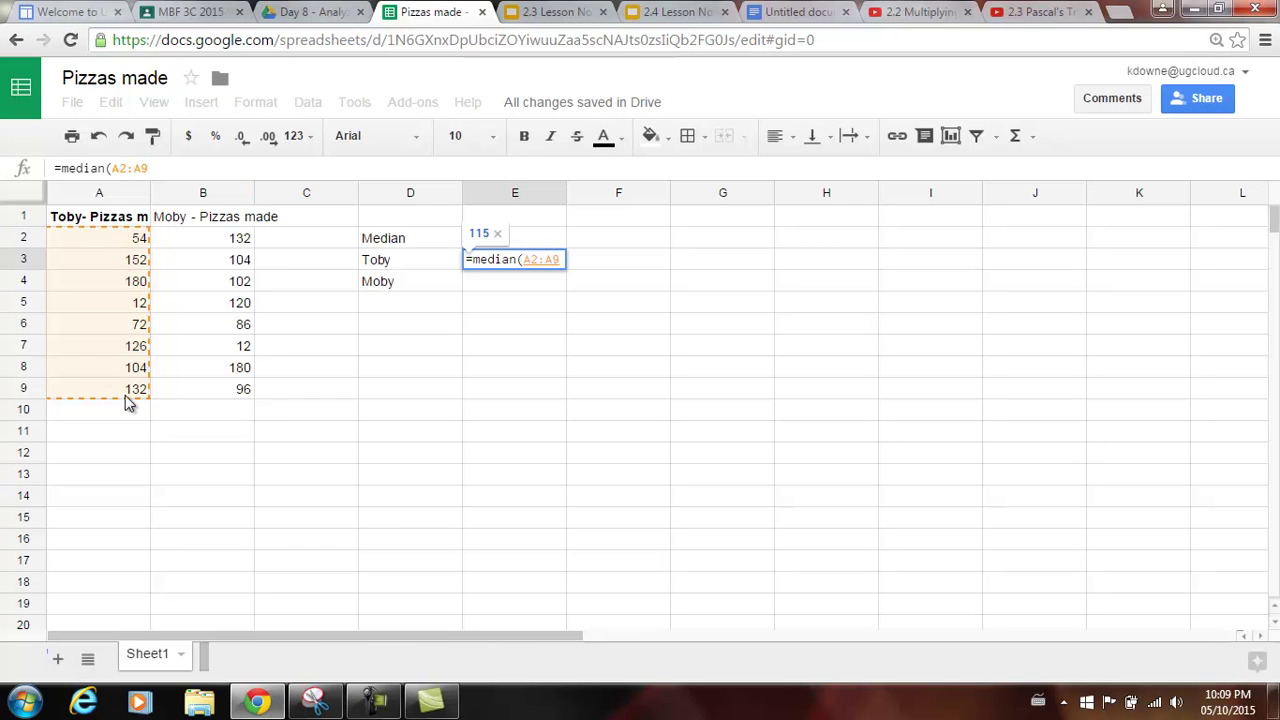
{"action": "type", "text": ")"}
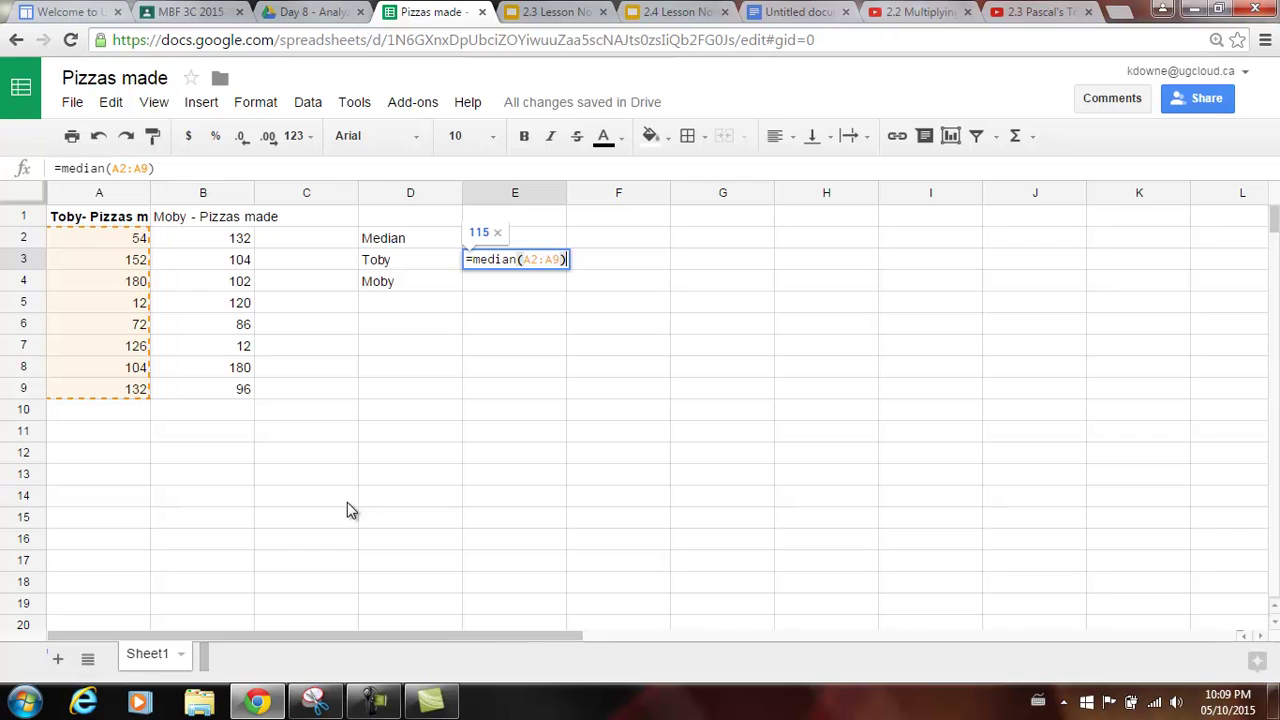
{"action": "key", "text": "Return"}
{"action": "key", "text": "Up"}
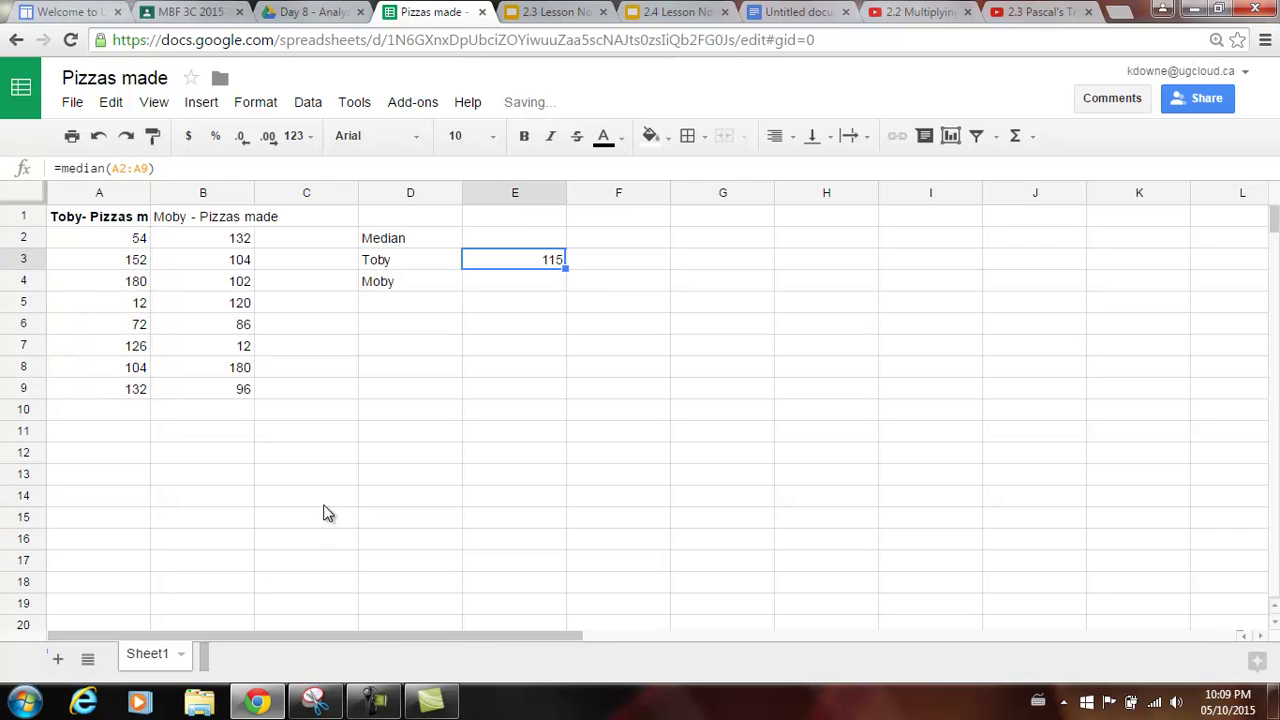
Step: Calculate the median of the column B data in E4 with the formula =median(B2:B9), and compare it with the median above
{"action": "key", "text": "Down"}
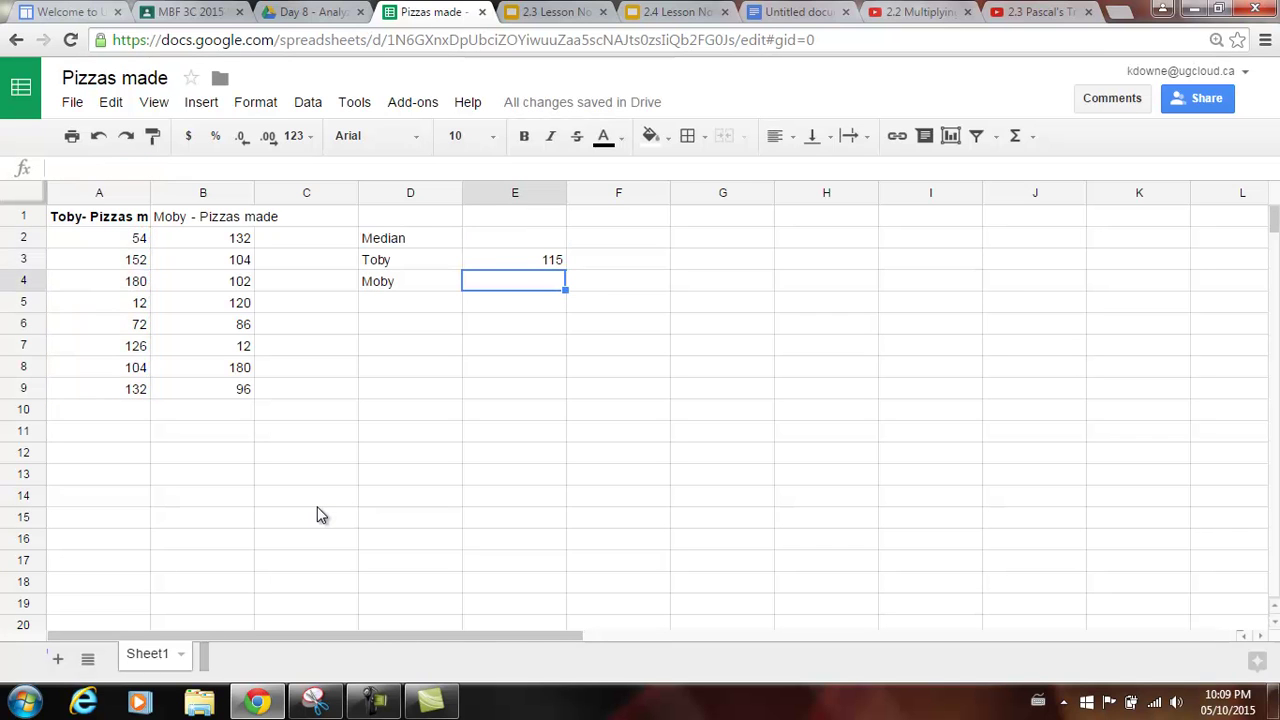
{"action": "type", "text": "="}
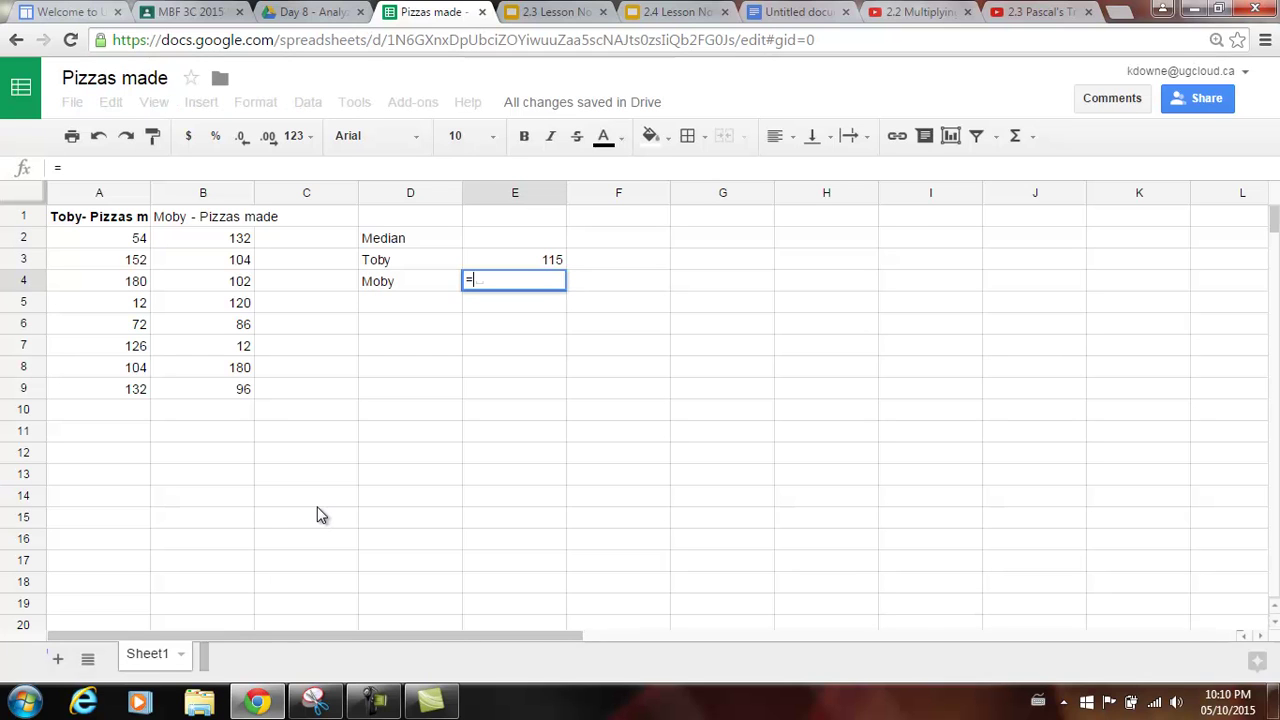
{"action": "type", "text": "med"}
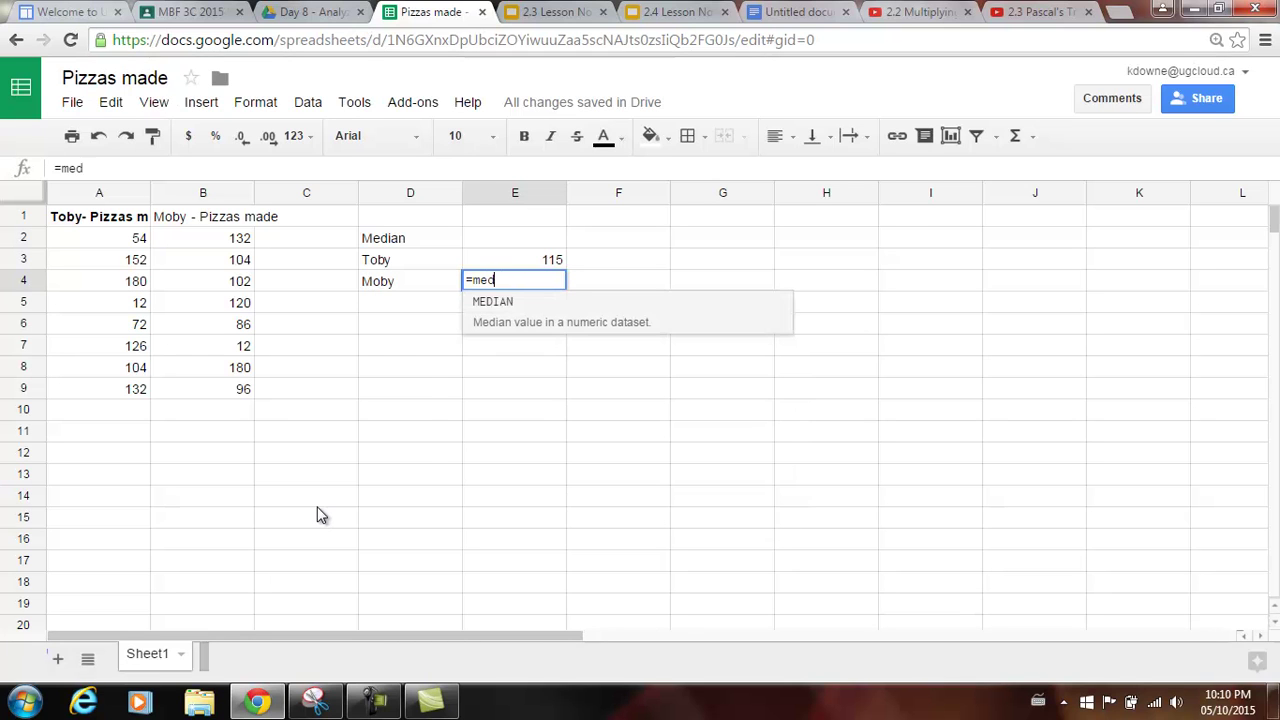
{"action": "type", "text": "ian("}
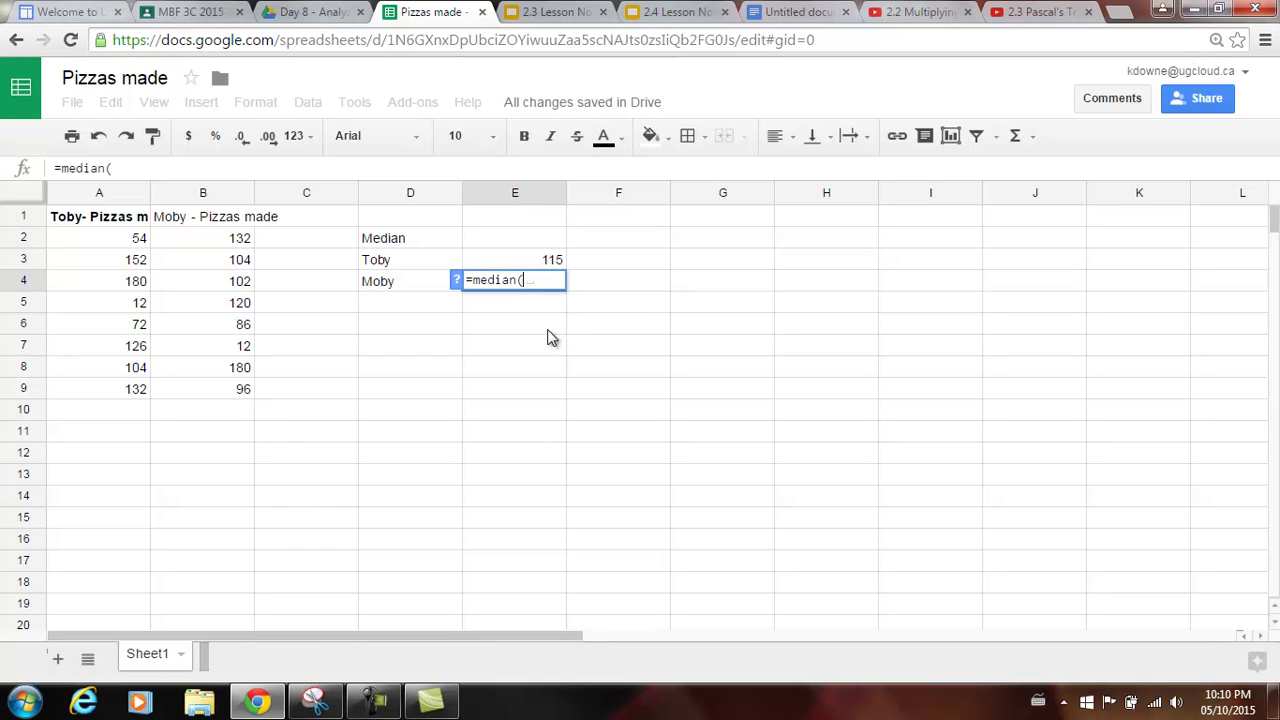
{"action": "left_click_drag", "start_coordinate": [200, 238], "coordinate": [208, 396]}
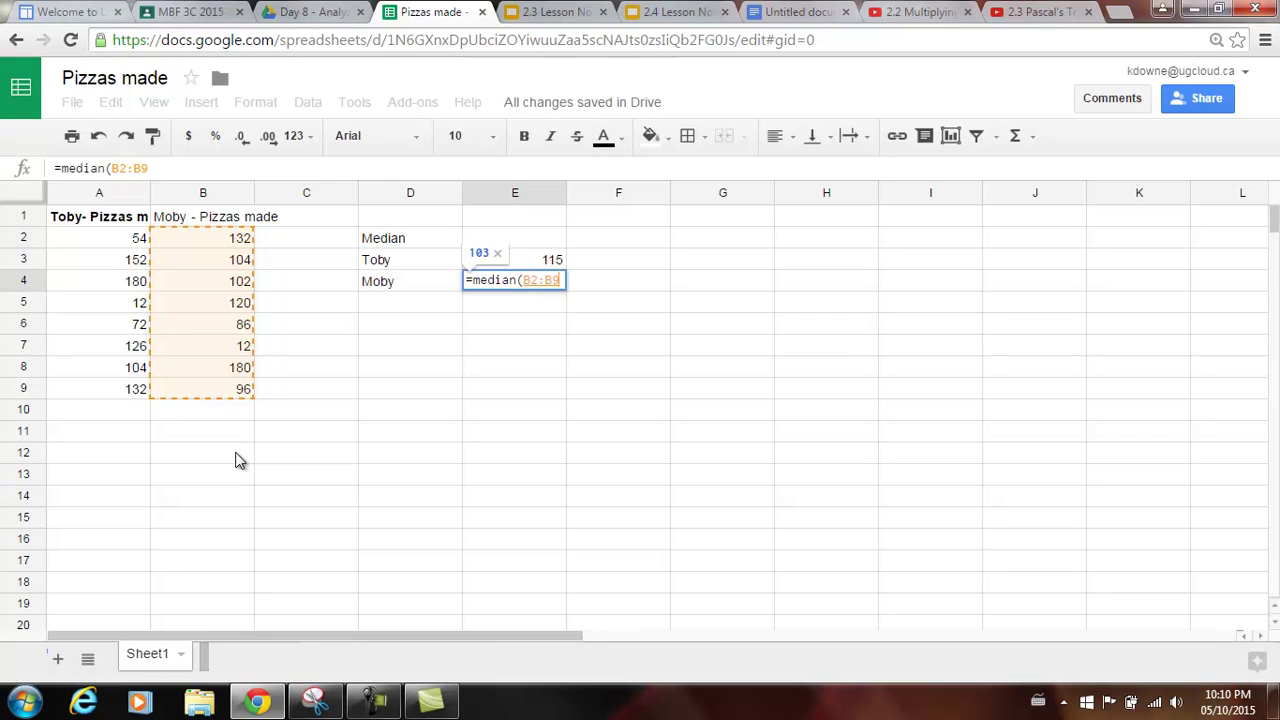
{"action": "key", "text": "Return"}
{"action": "key", "text": "Up"}
{"action": "key", "text": "Up"}
{"action": "key", "text": "Down"}
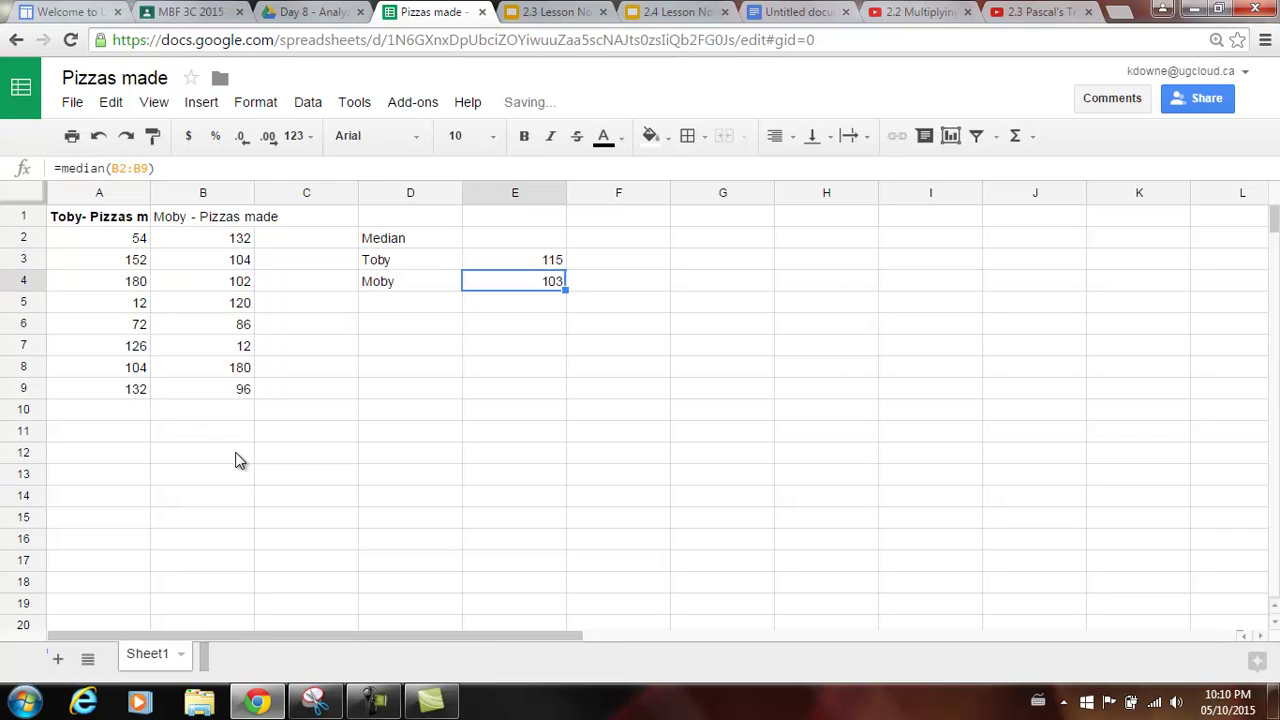
{"action": "key", "text": "Up"}
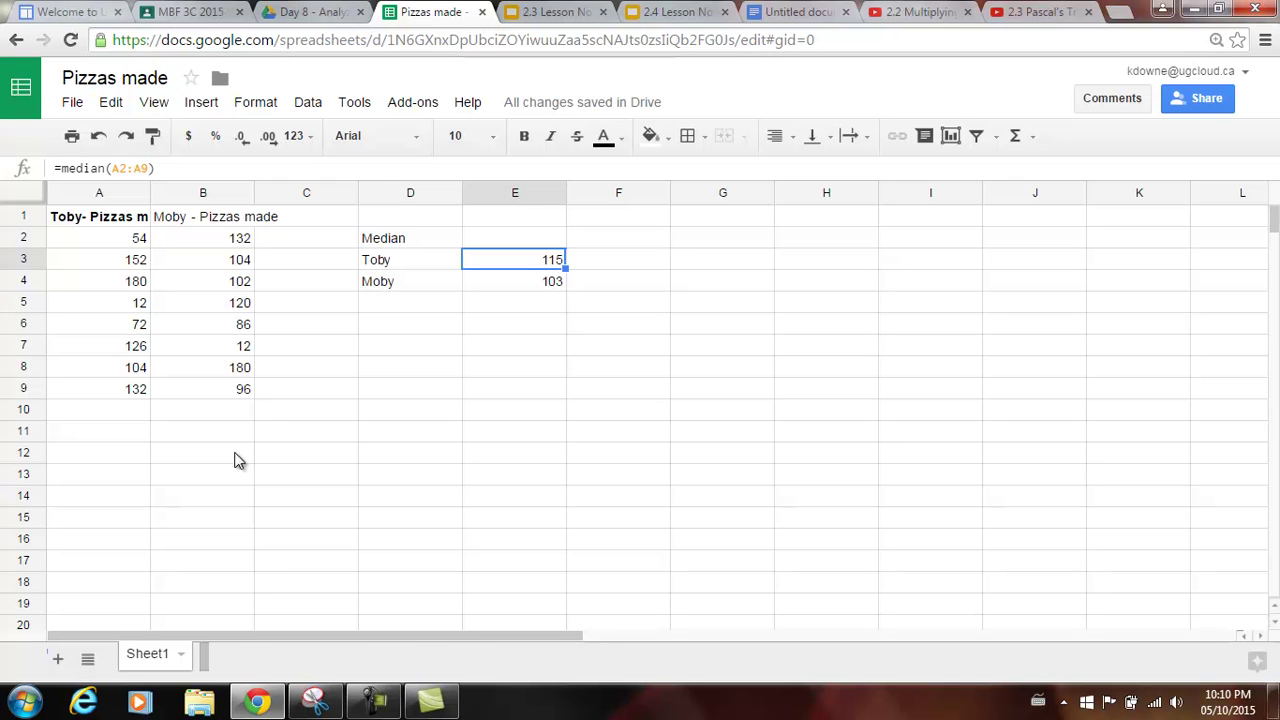
{"action": "key", "text": "Down"}
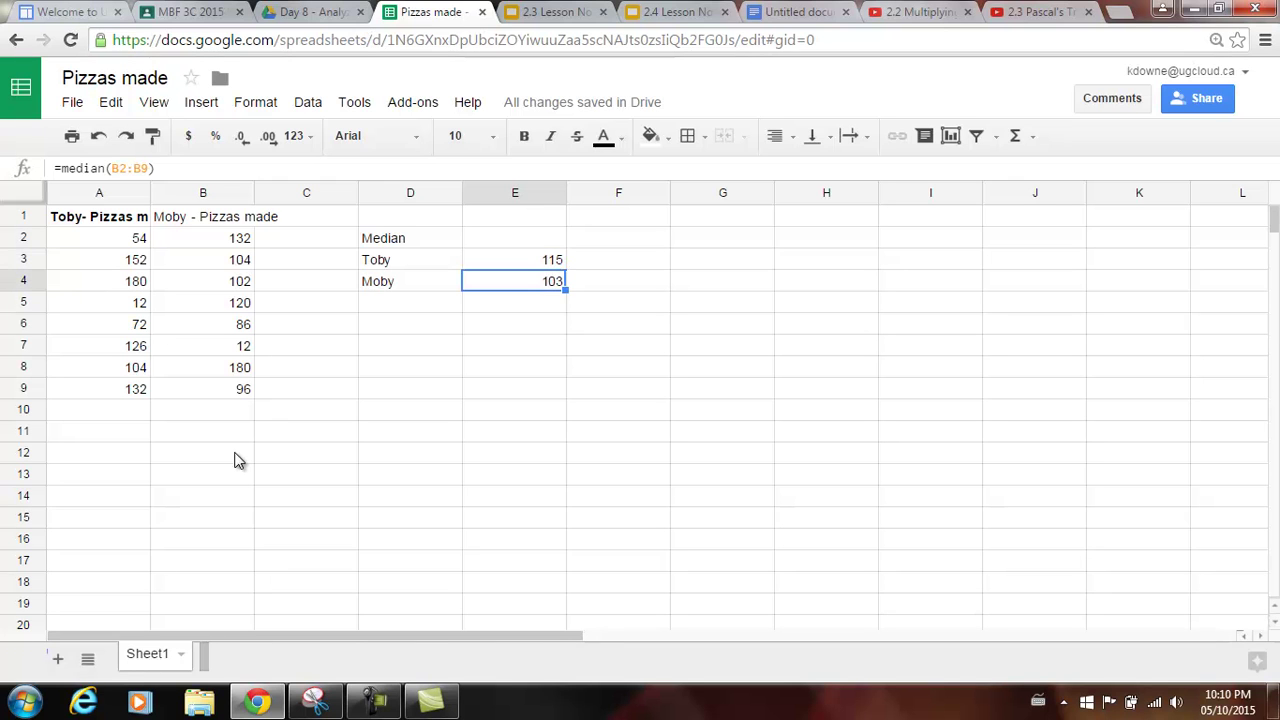
Step: Enter the heading Mean in D6, with the same two first names below it in D7 and D8
{"action": "key", "text": "Down"}
{"action": "key", "text": "Left"}
{"action": "key", "text": "Down"}
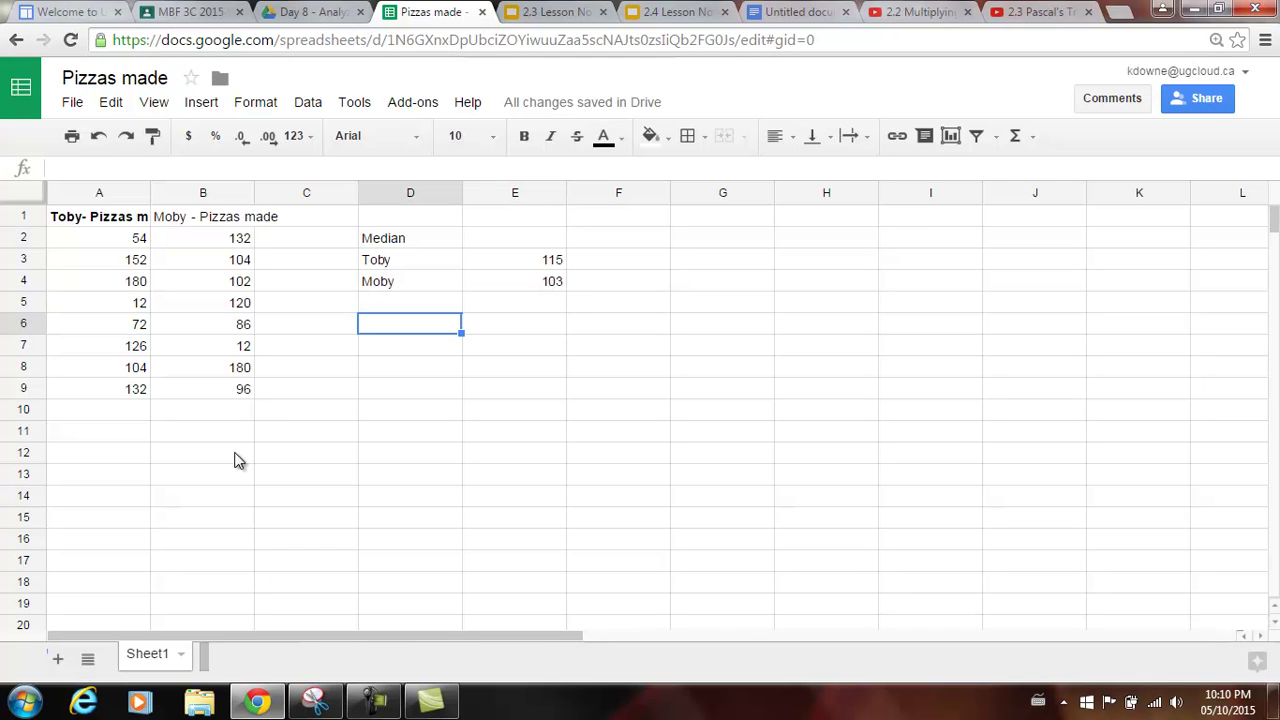
{"action": "type", "text": "Mean"}
{"action": "key", "text": "Return"}
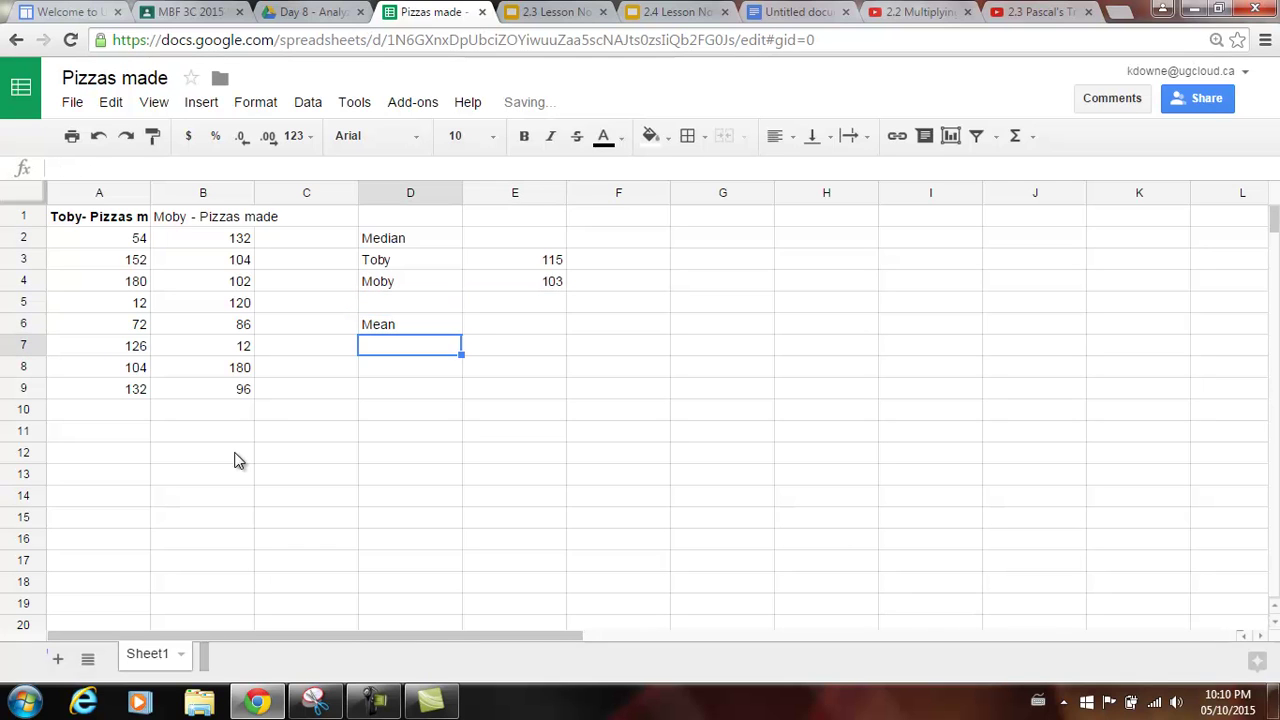
{"action": "type", "text": "Toby"}
{"action": "key", "text": "Return"}
{"action": "type", "text": "Mob"}
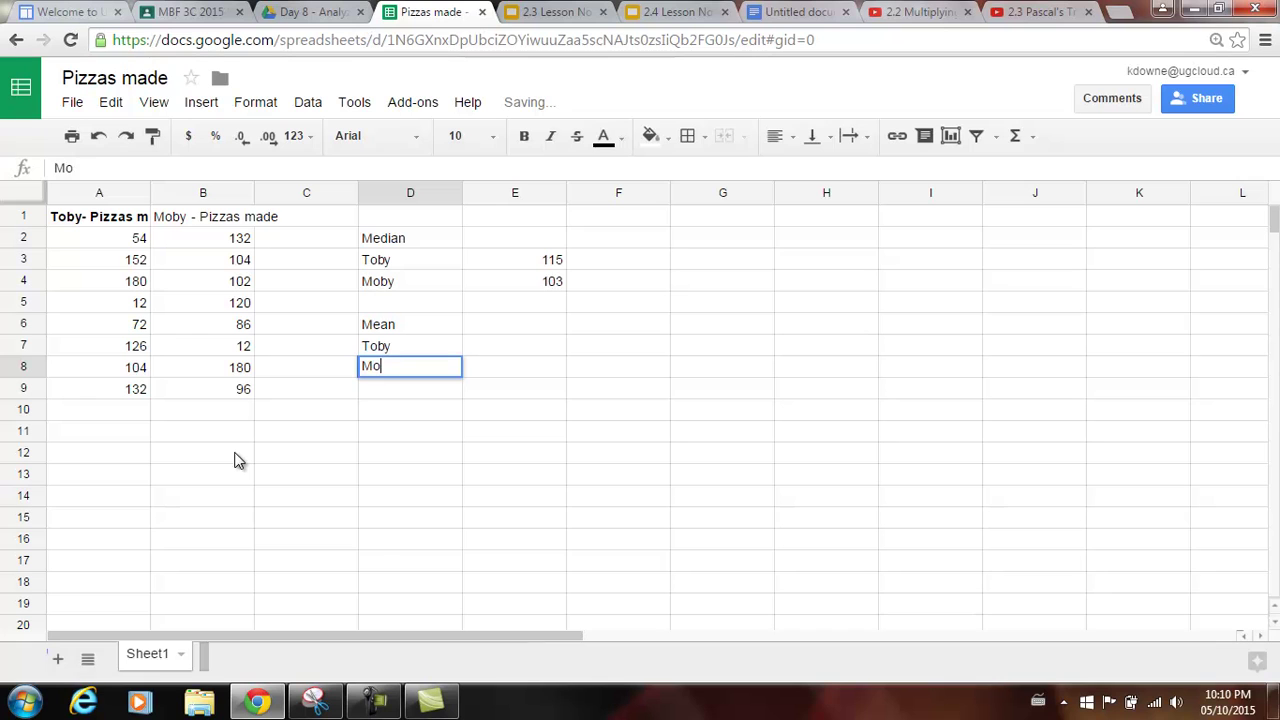
{"action": "key", "text": "BackSpace"}
{"action": "type", "text": "by"}
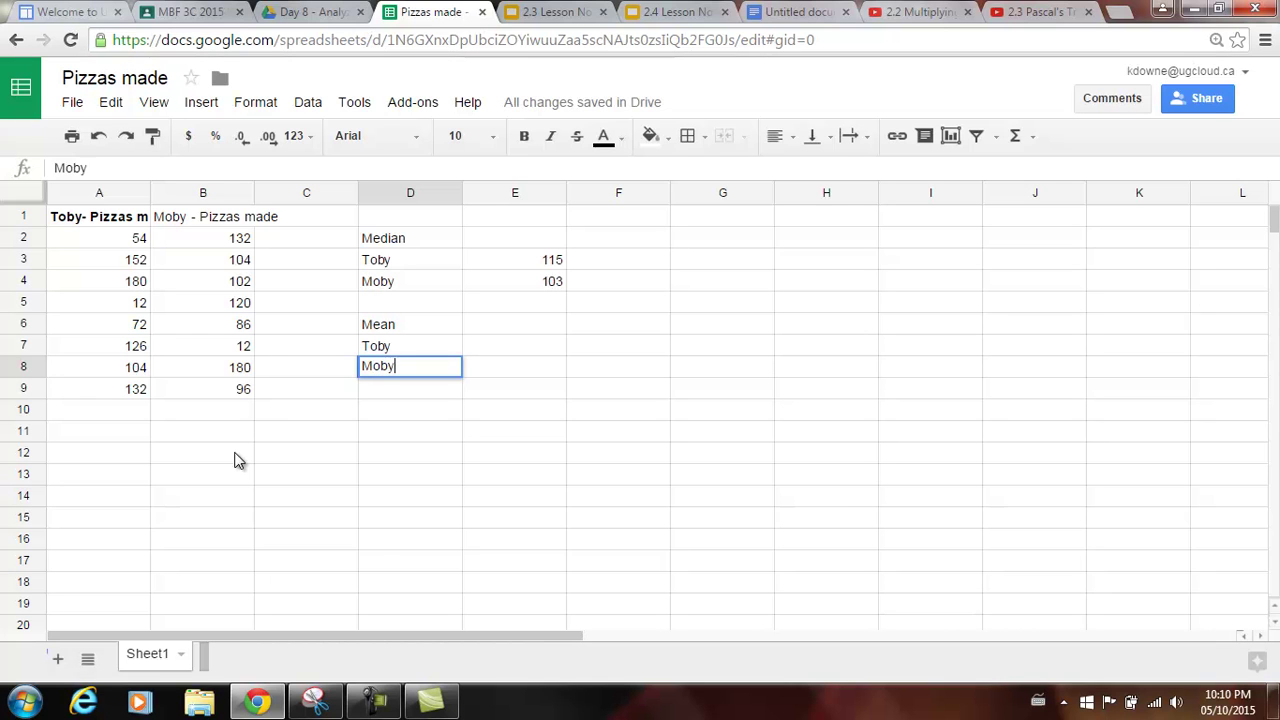
{"action": "key", "text": "Return"}
Step: Calculate the mean of the column A data in E7 with the formula =average(A2:A9)
{"action": "key", "text": "Up"}
{"action": "key", "text": "Up"}
{"action": "key", "text": "Right"}
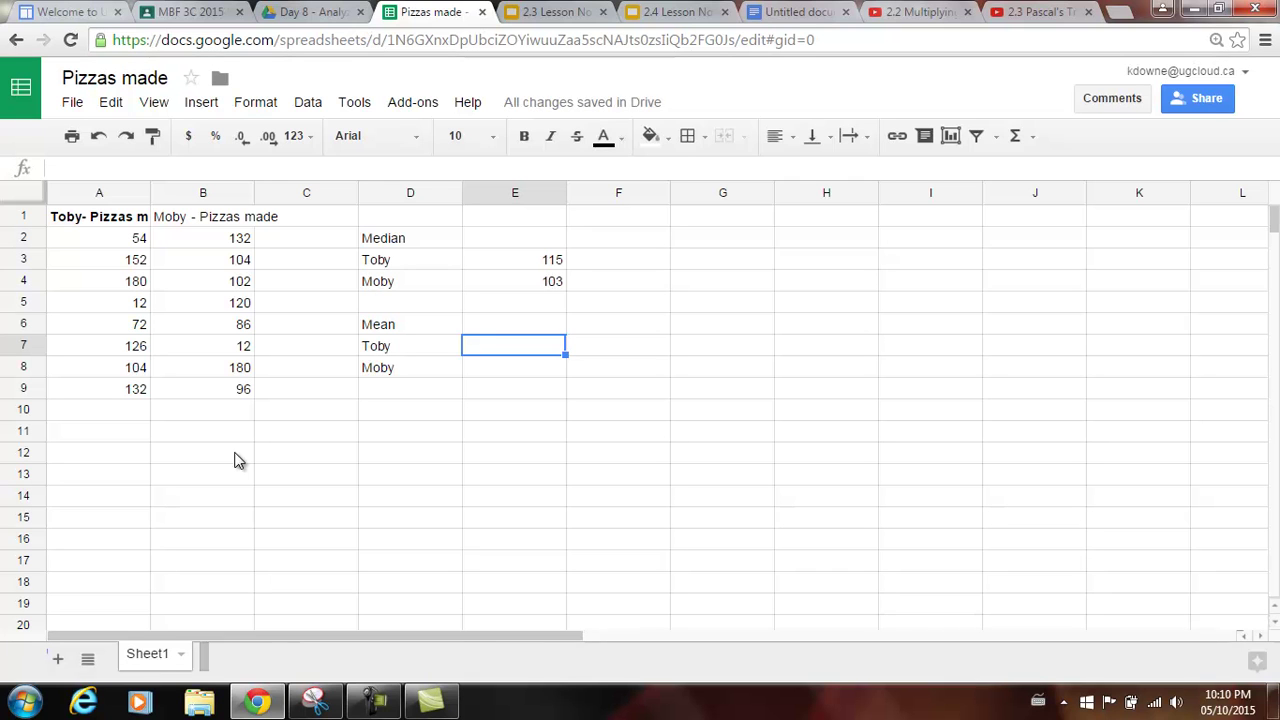
{"action": "type", "text": "=ave"}
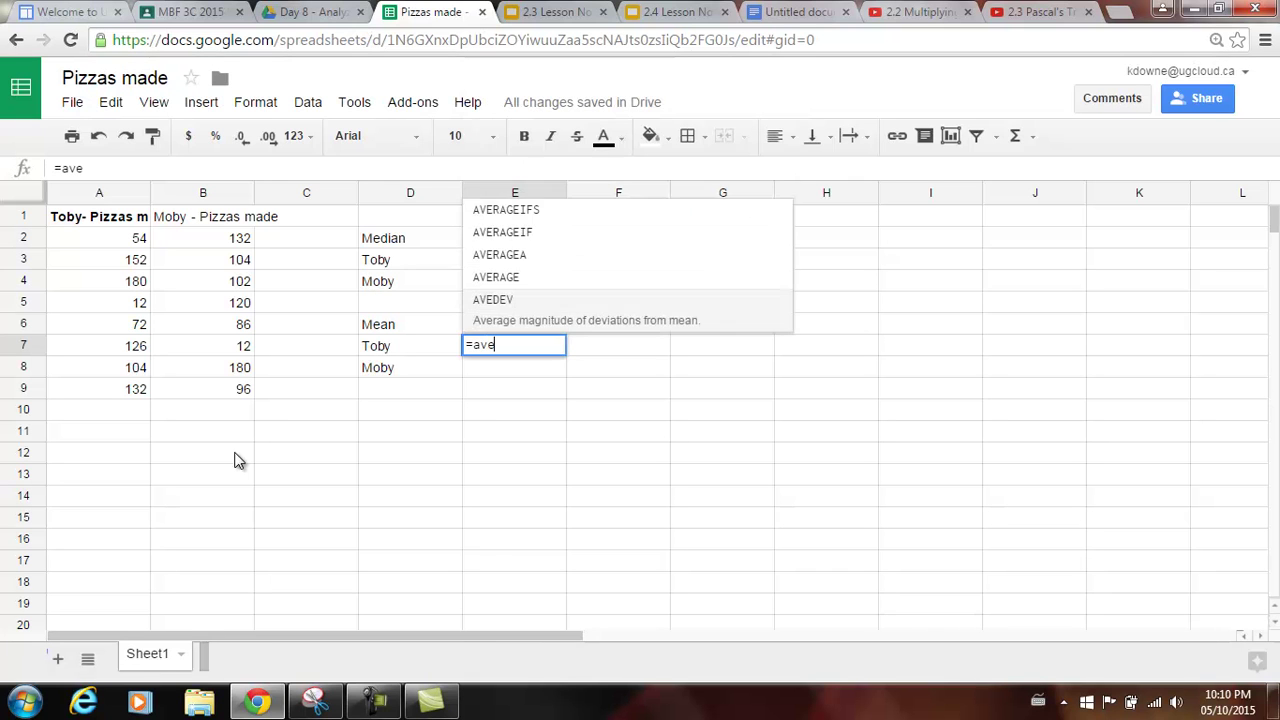
{"action": "type", "text": "rage("}
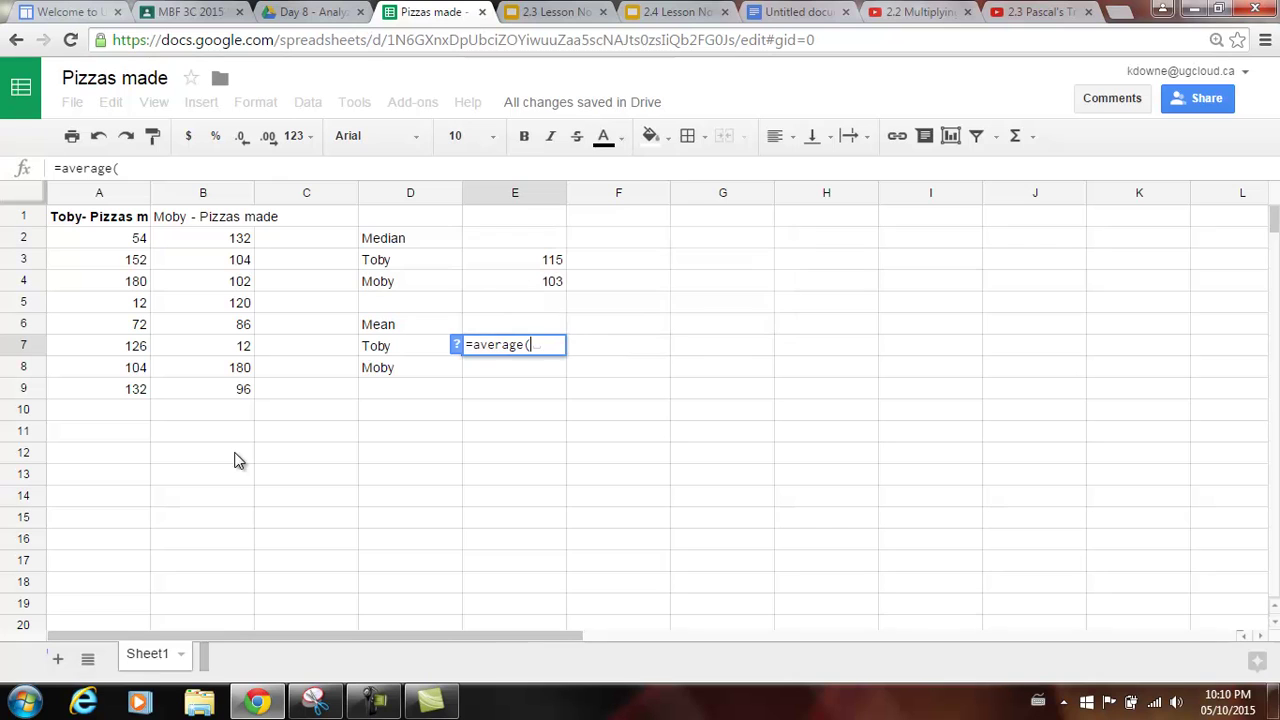
{"action": "left_click_drag", "start_coordinate": [66, 242], "coordinate": [78, 394]}
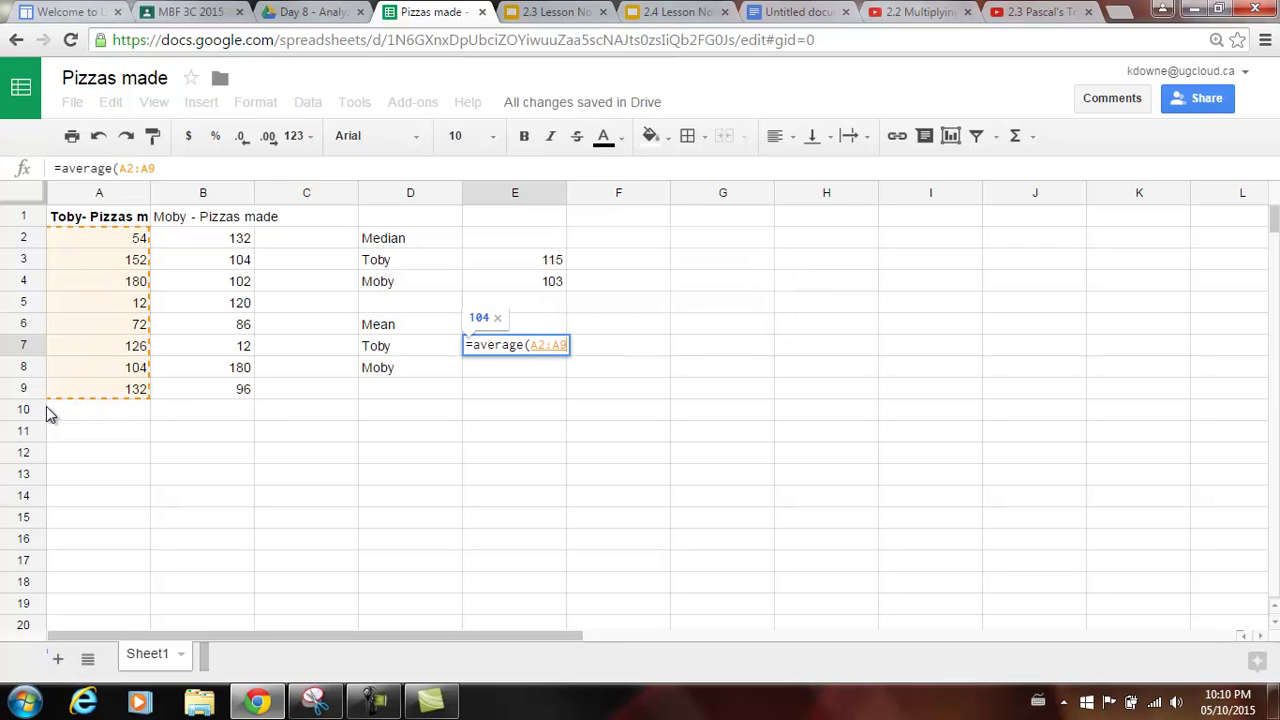
{"action": "key", "text": "Return"}
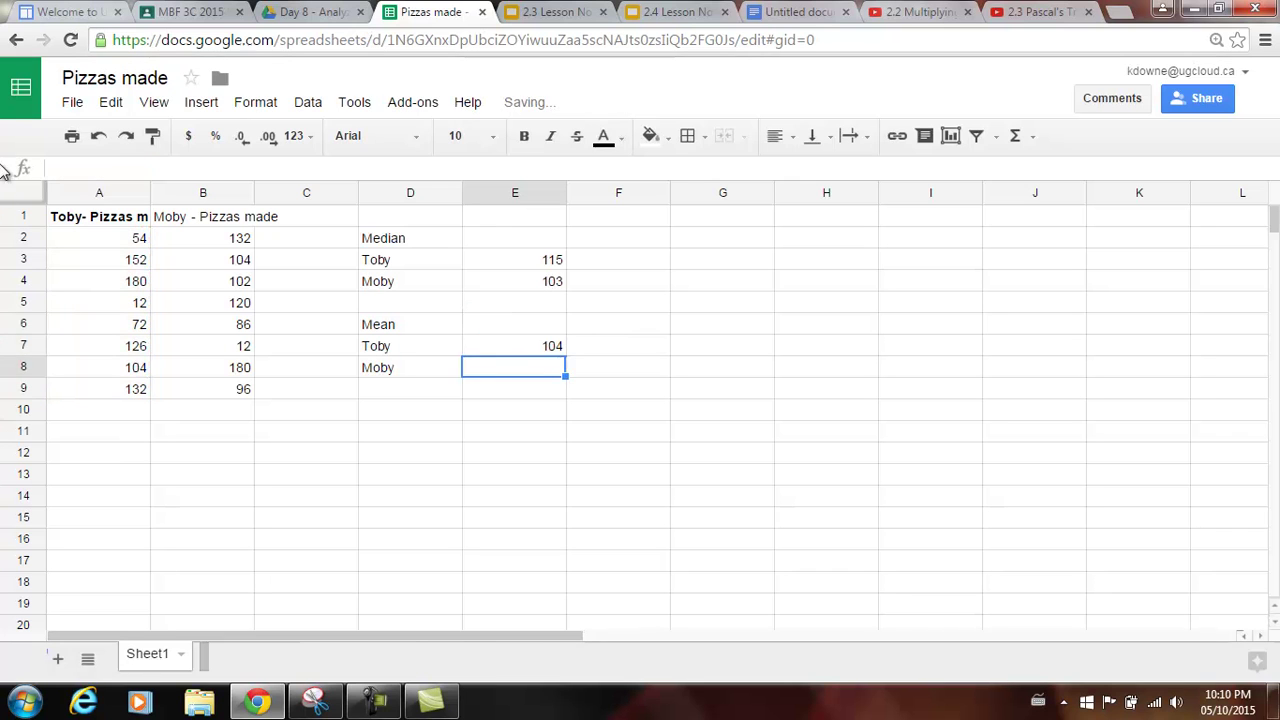
{"action": "key", "text": "Up"}
{"action": "key", "text": "Down"}
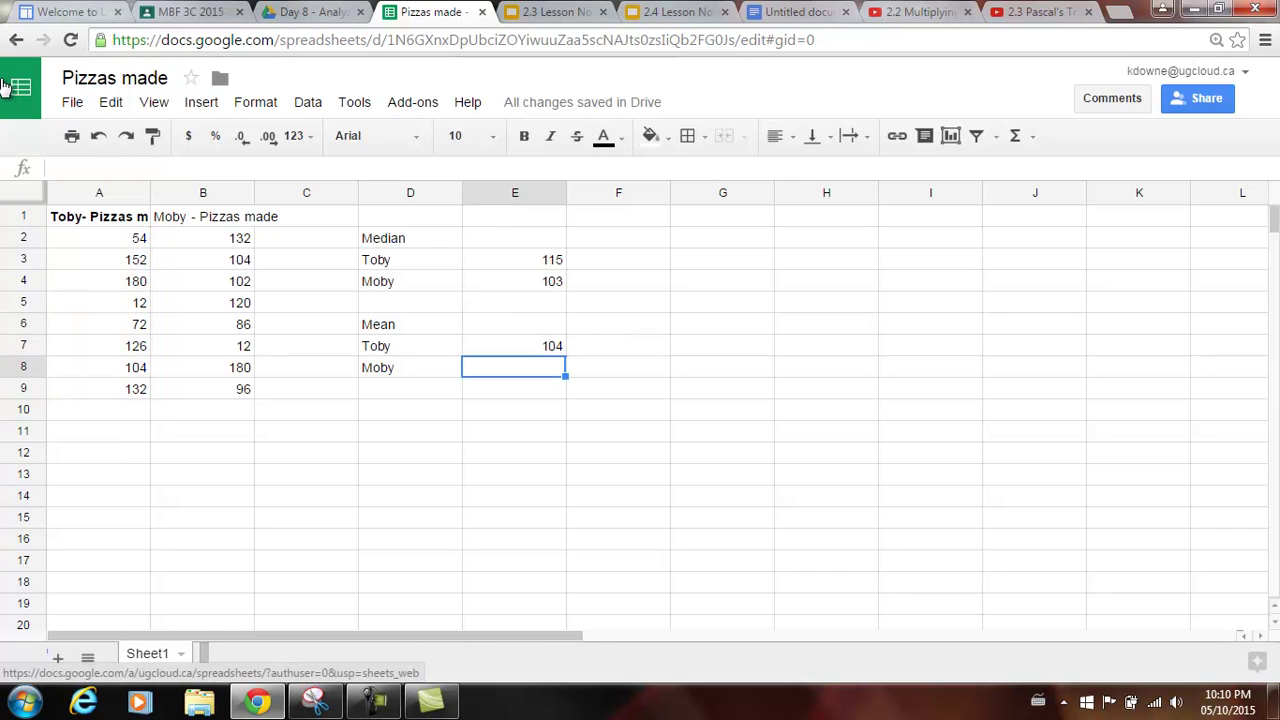
Step: Calculate the mean of the column B data in E8 with the formula =average(B2:B9), and compare it with the mean above
{"action": "type", "text": "="}
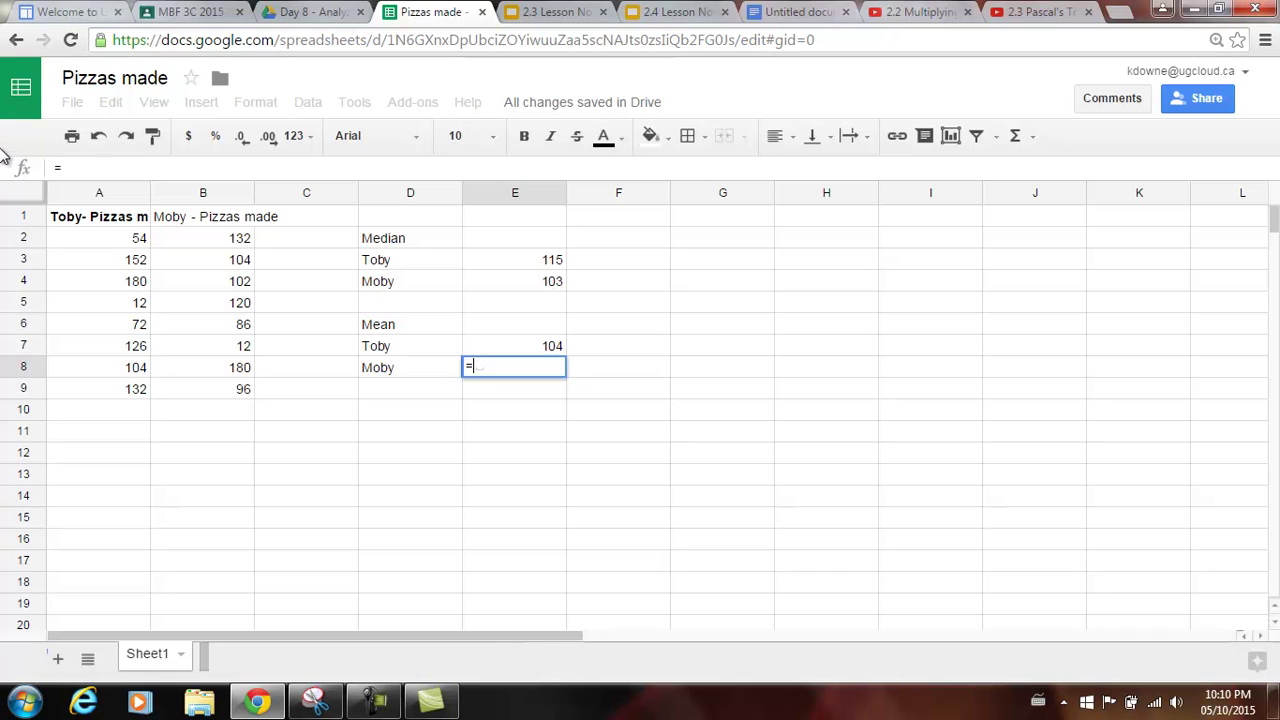
{"action": "type", "text": "avera"}
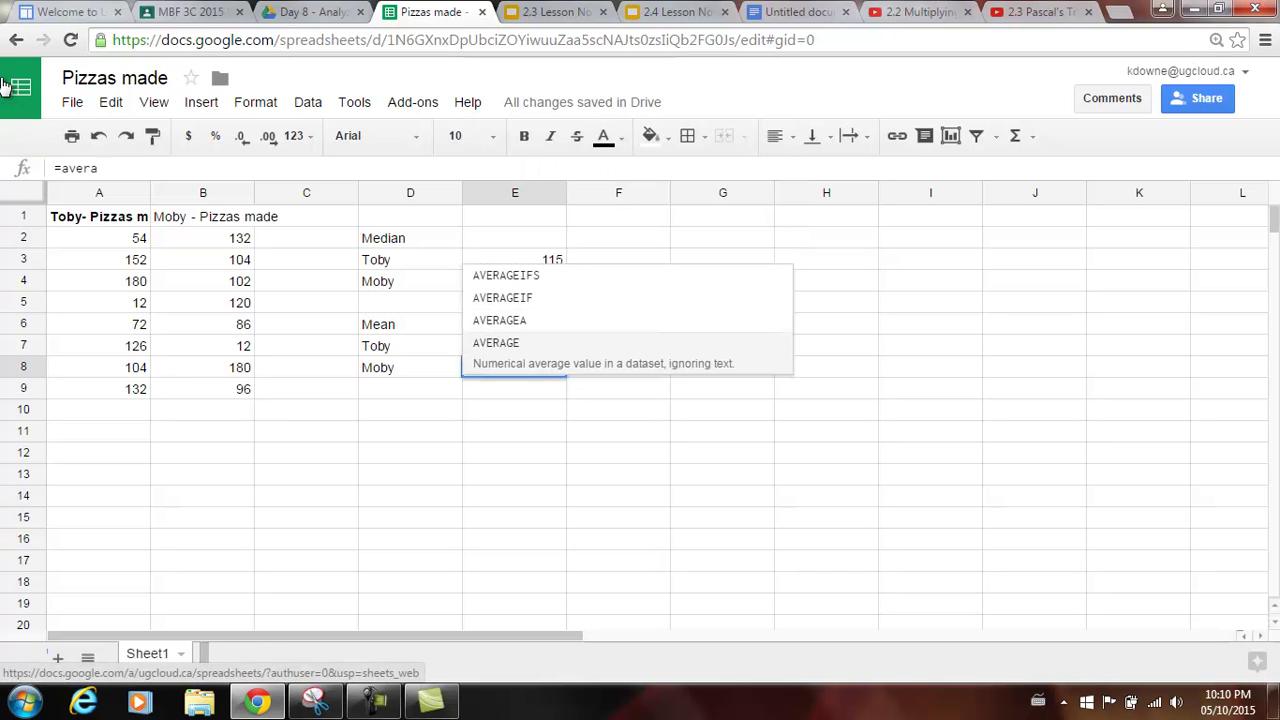
{"action": "type", "text": "g("}
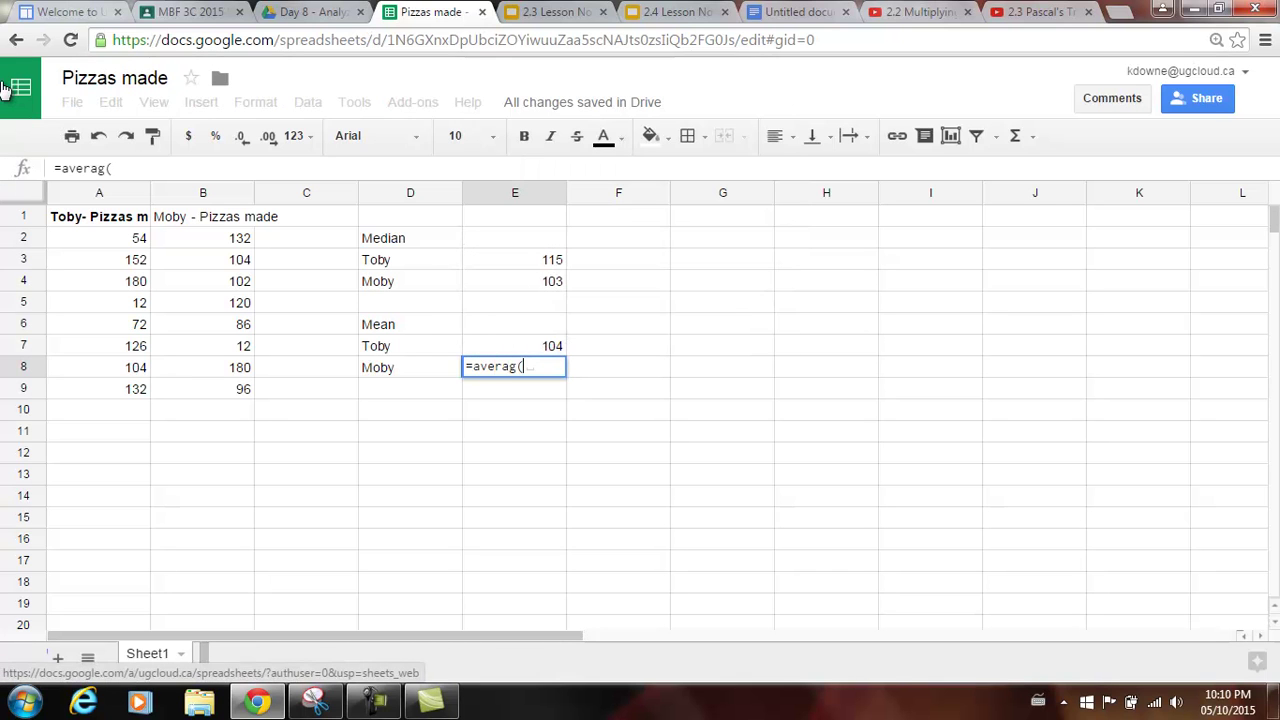
{"action": "key", "text": "Left"}
{"action": "key", "text": "BackSpace"}
{"action": "key", "text": "BackSpace"}
{"action": "key", "text": "BackSpace"}
{"action": "key", "text": "BackSpace"}
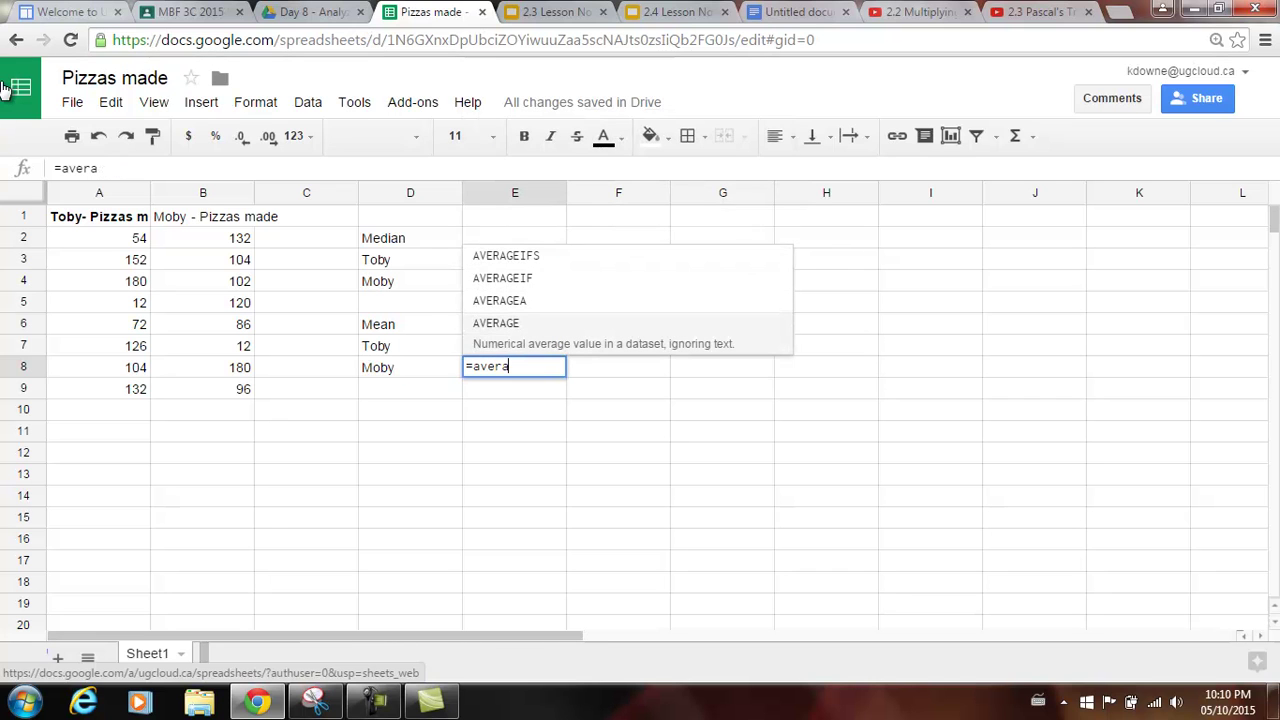
{"action": "type", "text": "ge("}
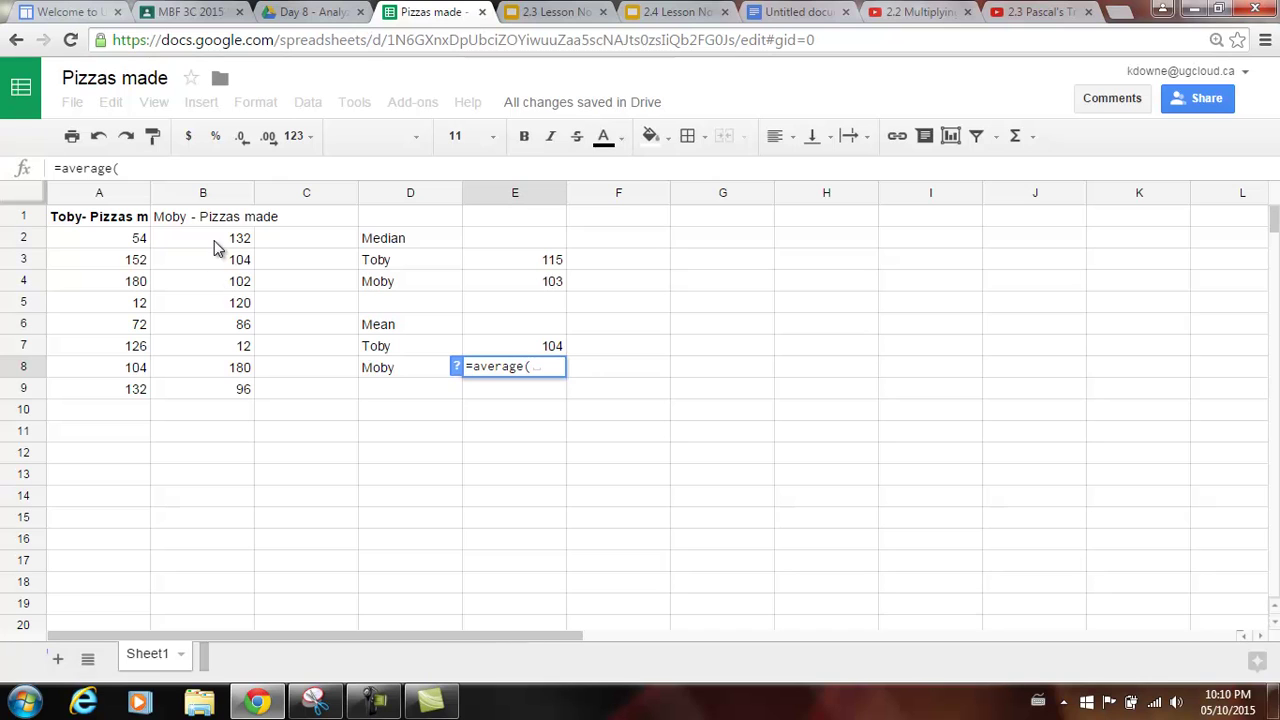
{"action": "left_click_drag", "start_coordinate": [223, 240], "coordinate": [243, 392]}
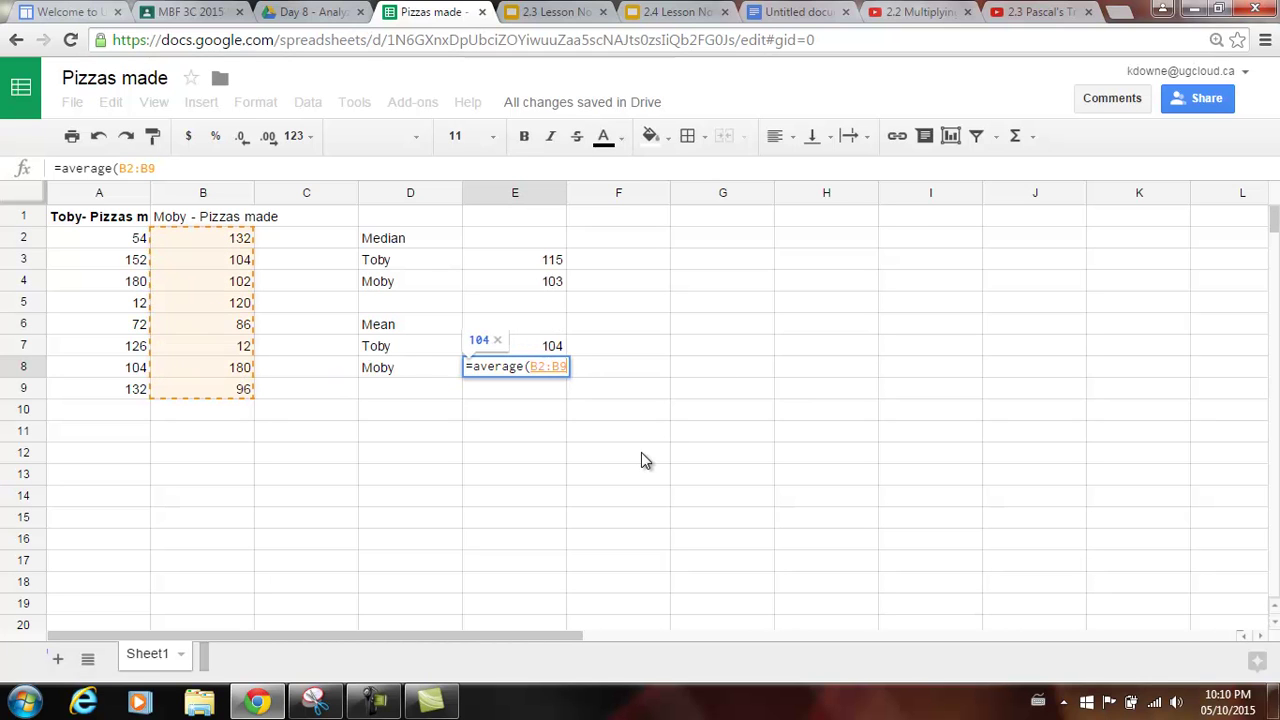
{"action": "key", "text": "Return"}
{"action": "key", "text": "Up"}
{"action": "key", "text": "Up"}
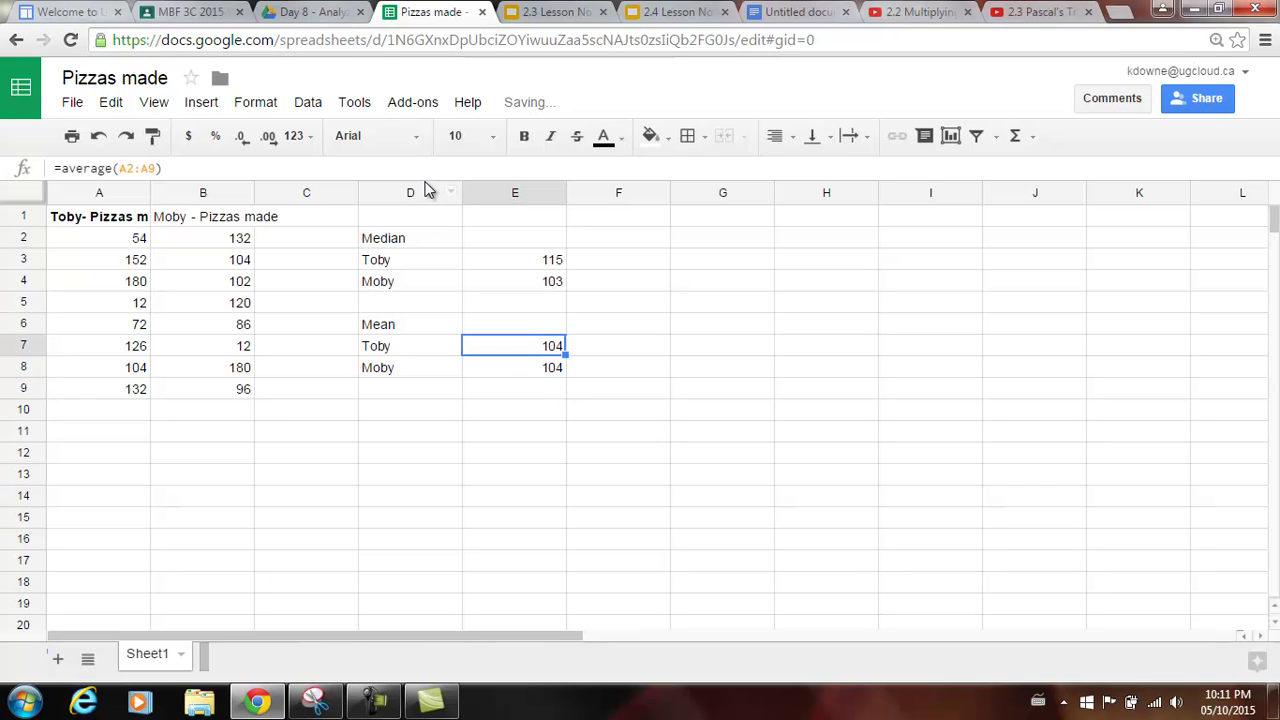
{"action": "key", "text": "Down"}
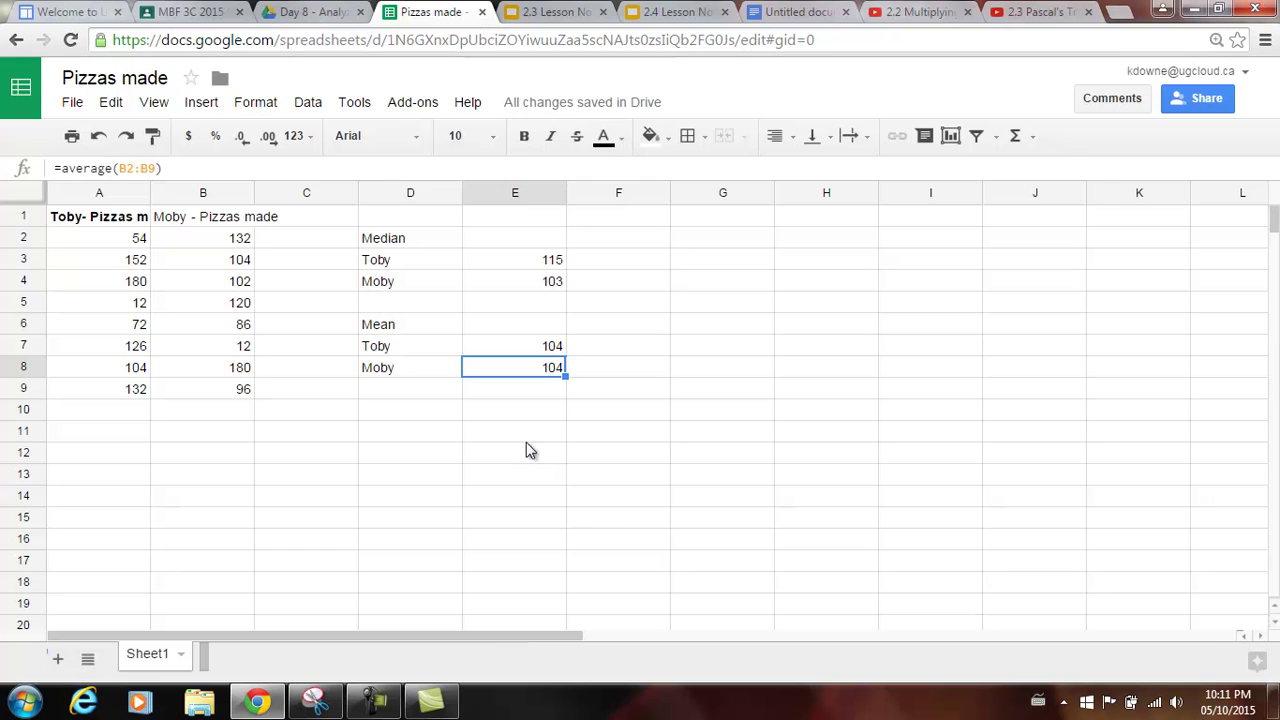
Step: Enter the heading Standard Deviation in D10, with the same two first names below it in D11 and D12
{"action": "left_click", "coordinate": [437, 420]}
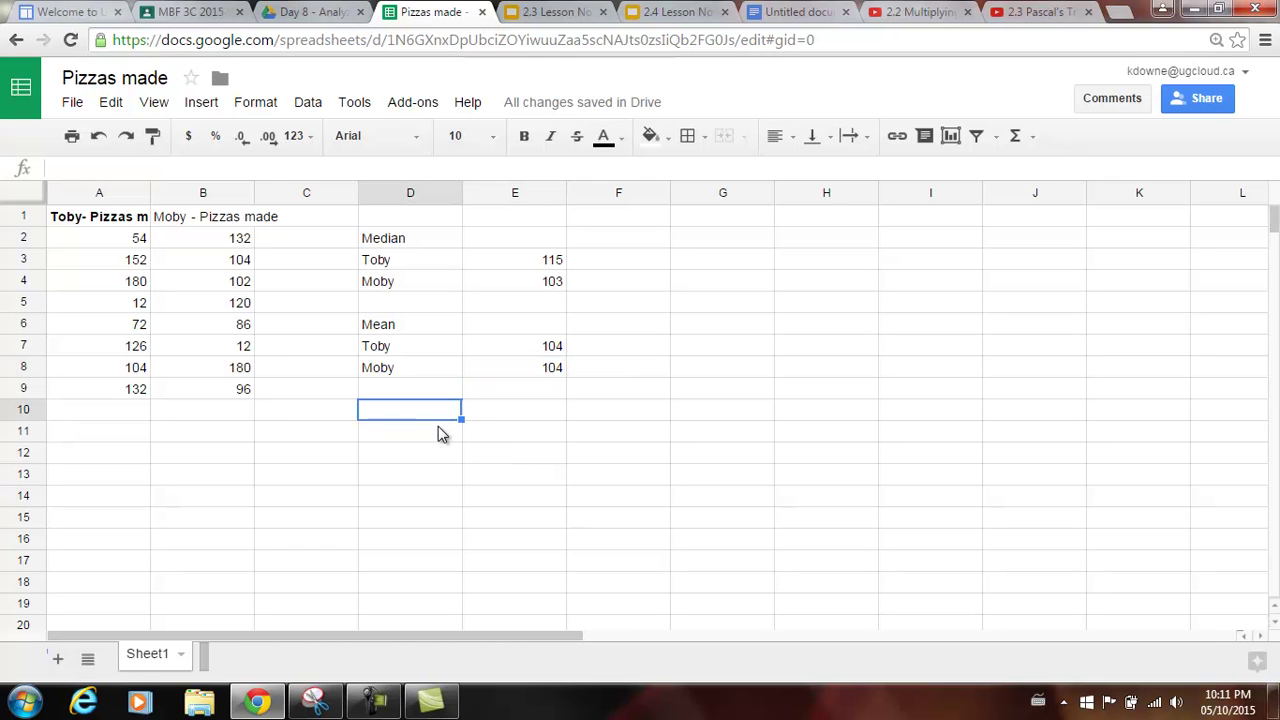
{"action": "type", "text": "Standard"}
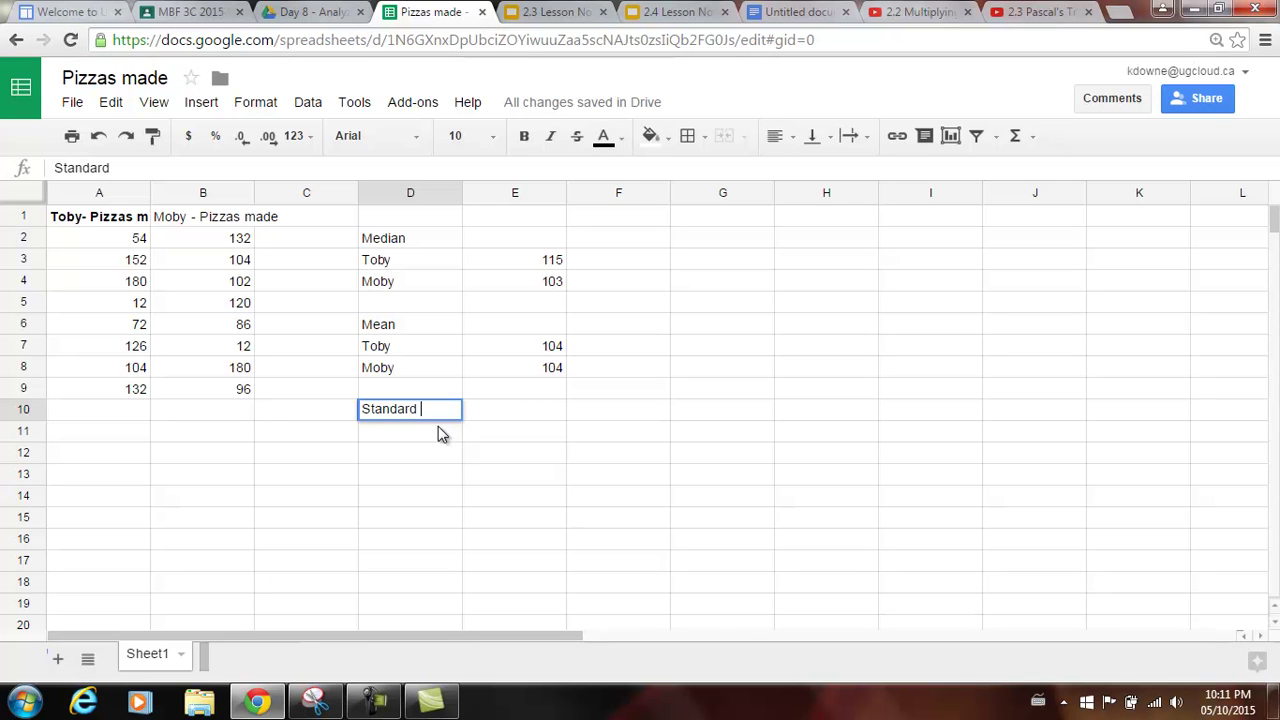
{"action": "type", "text": " Deviation"}
{"action": "key", "text": "Return"}
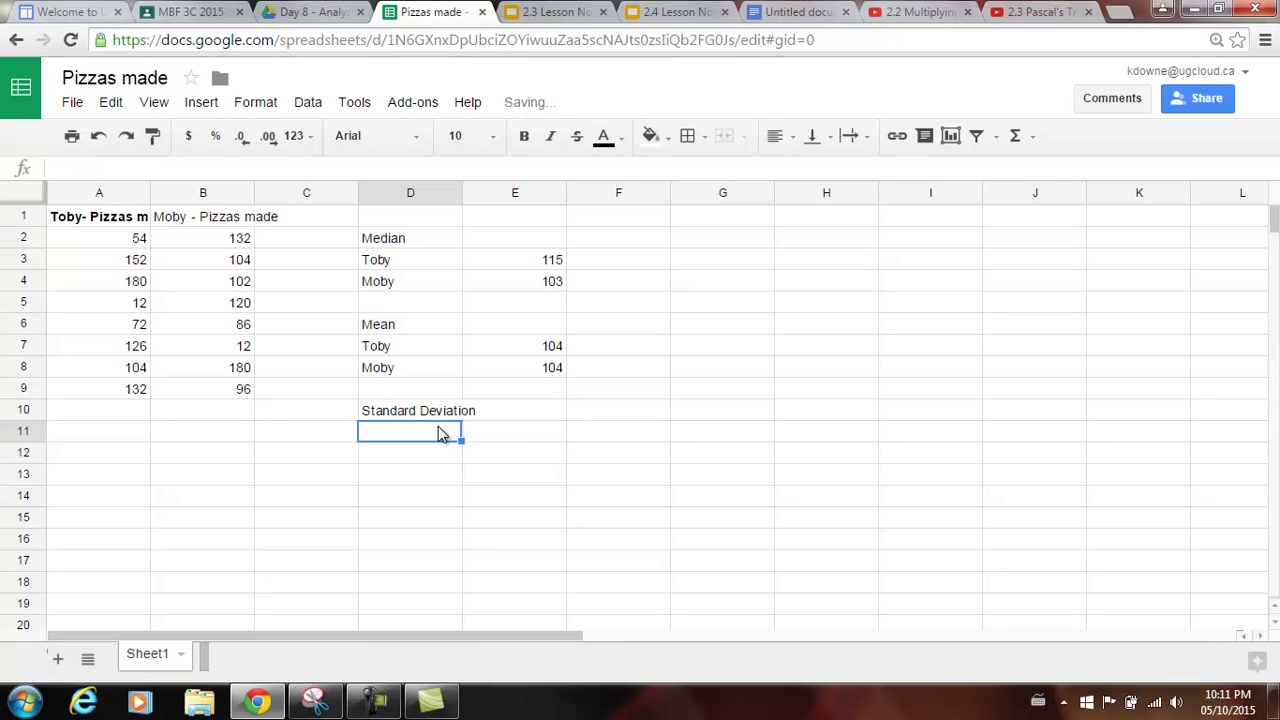
{"action": "type", "text": "Toby"}
{"action": "key", "text": "Return"}
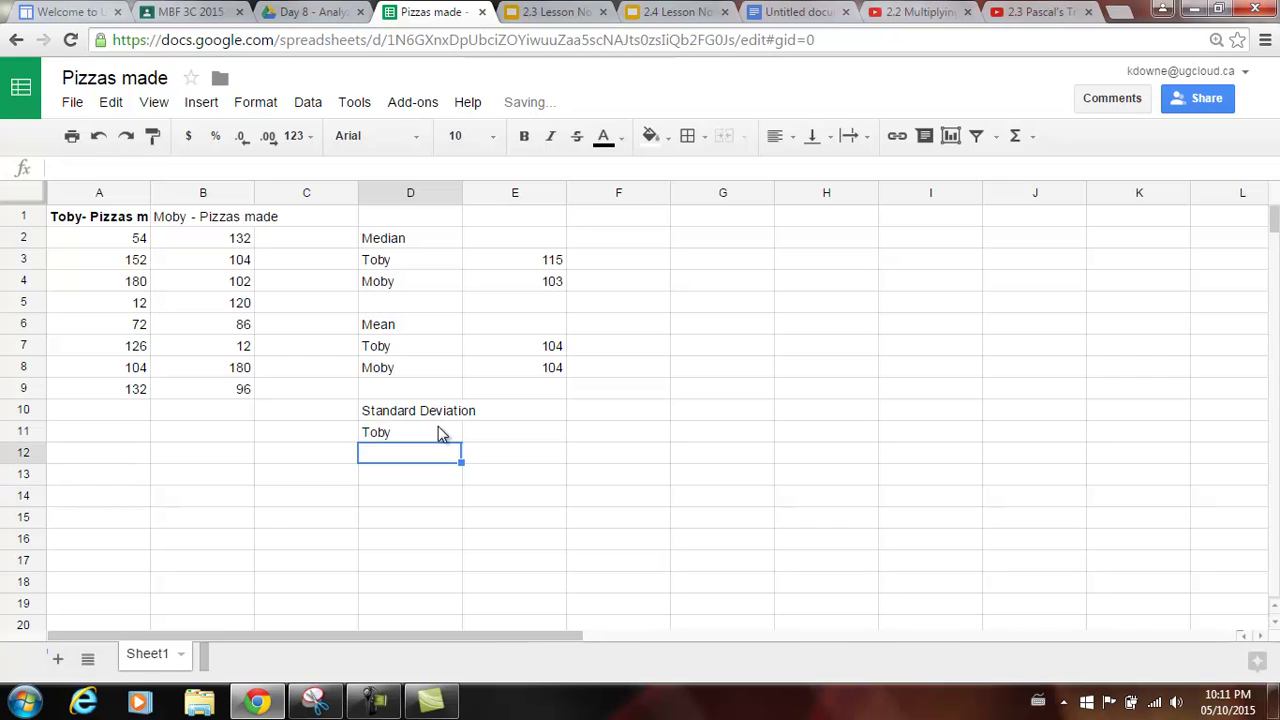
{"action": "type", "text": "Moby"}
{"action": "key", "text": "Return"}
Step: Calculate the standard deviation of the column A data in E11 with the formula =stdev(A2:A9)
{"action": "key", "text": "Up"}
{"action": "key", "text": "Up"}
{"action": "key", "text": "Right"}
{"action": "type", "text": "="}
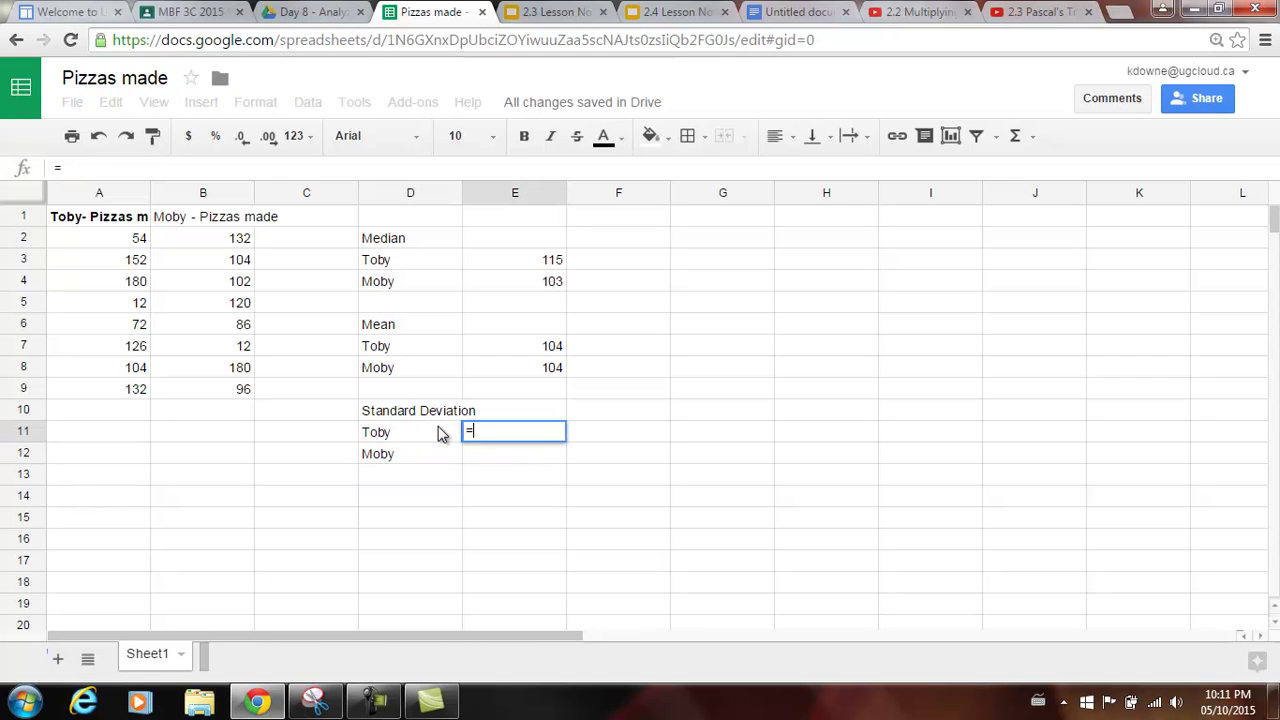
{"action": "type", "text": "stdev("}
{"action": "left_click_drag", "start_coordinate": [118, 240], "coordinate": [92, 389]}
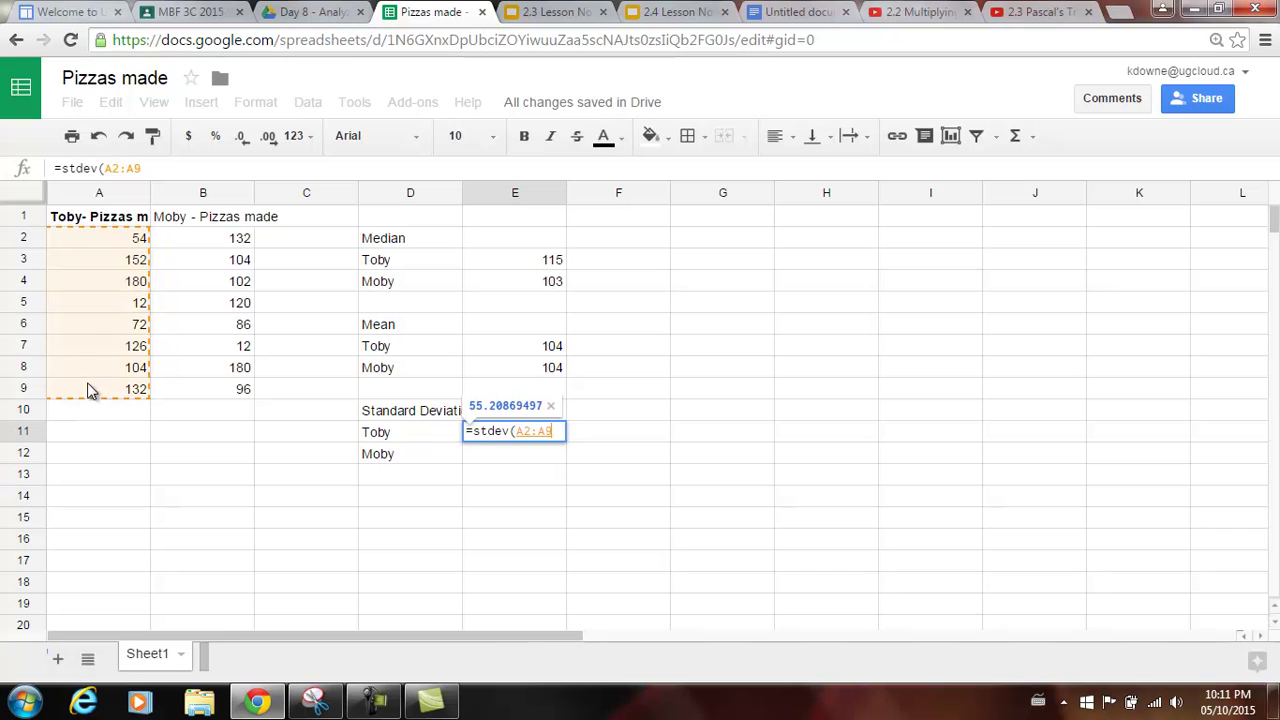
{"action": "key", "text": "Return"}
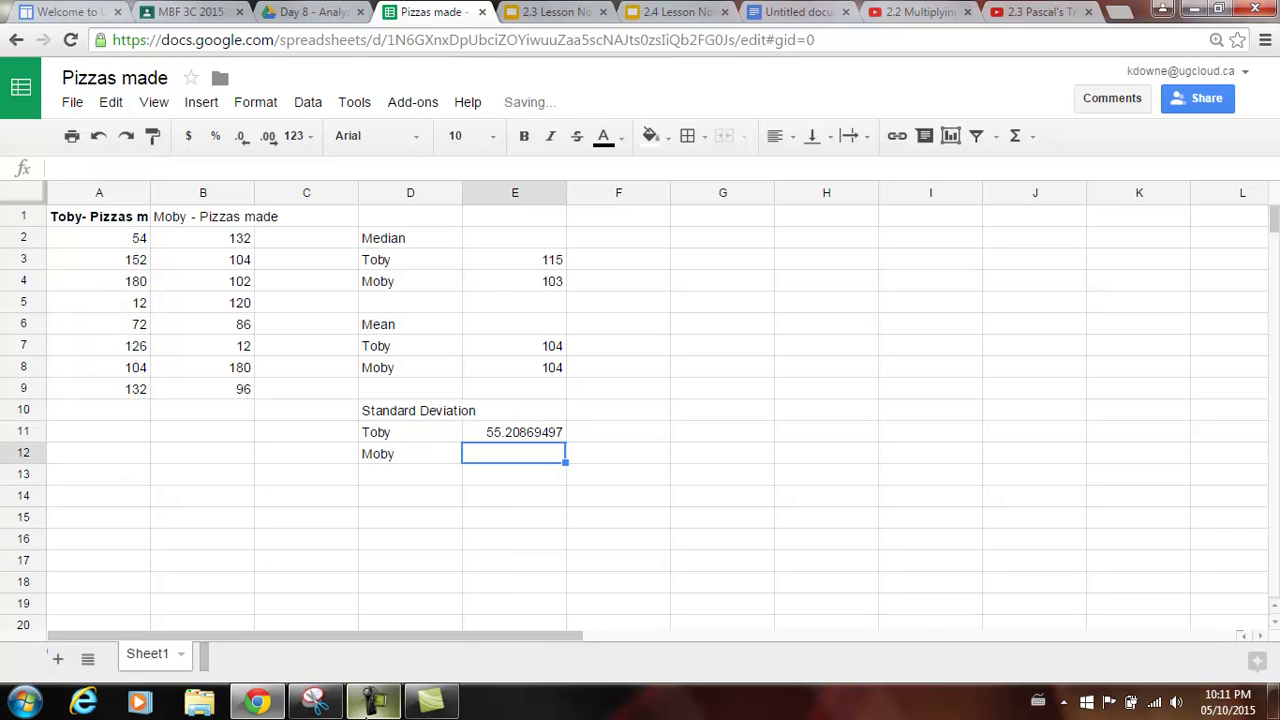
Step: Calculate the standard deviation of the column B data in E12 with the formula =stdev(B2:B9)
{"action": "type", "text": "=stdde"}
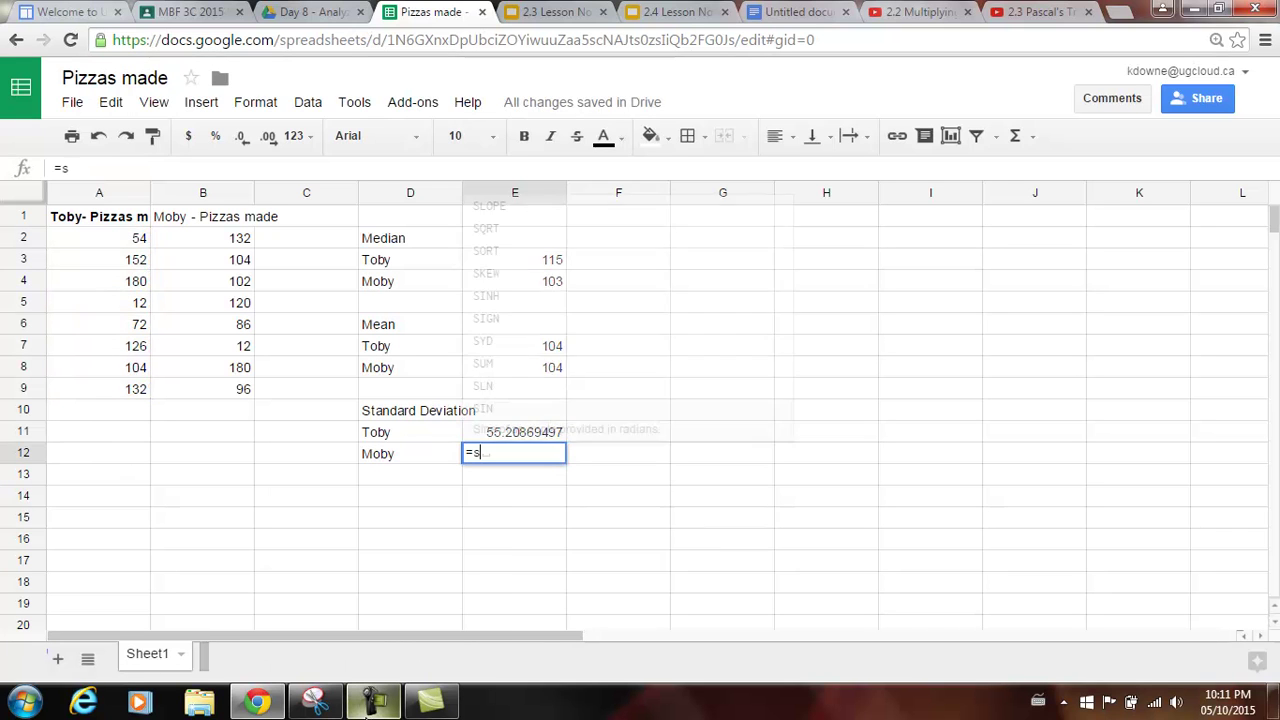
{"action": "key", "text": "BackSpace"}
{"action": "key", "text": "BackSpace"}
{"action": "type", "text": "ev("}
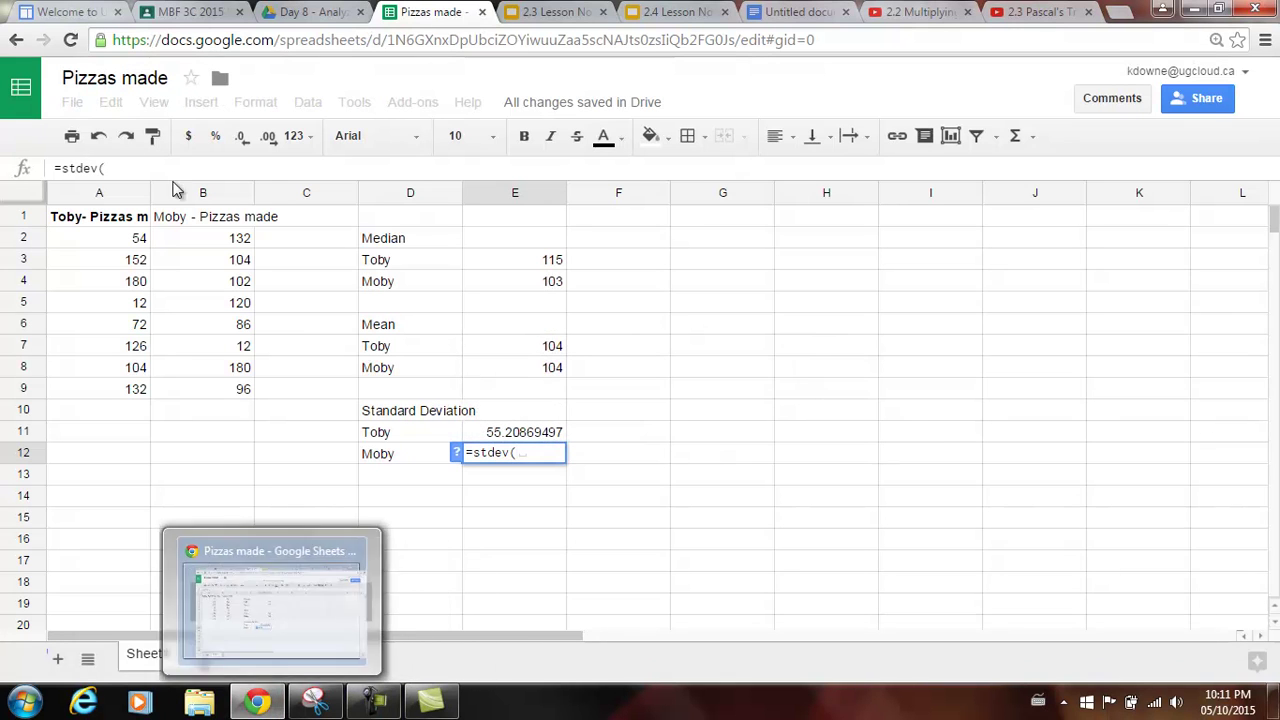
{"action": "left_click", "coordinate": [237, 243]}
{"action": "left_click_drag", "start_coordinate": [237, 243], "coordinate": [245, 392]}
{"action": "key", "text": "Return"}
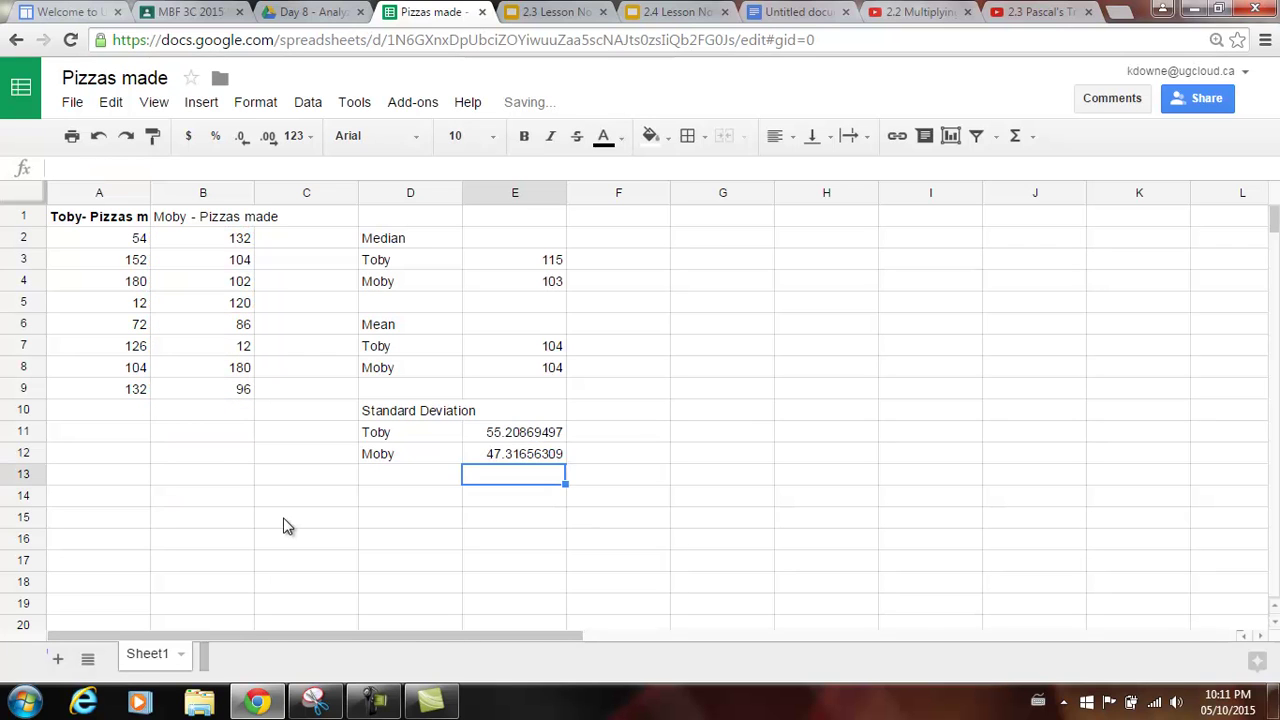
Step: Review the median, mean and standard deviation results in column E to compare the two people's data
{"action": "key", "text": "Up"}
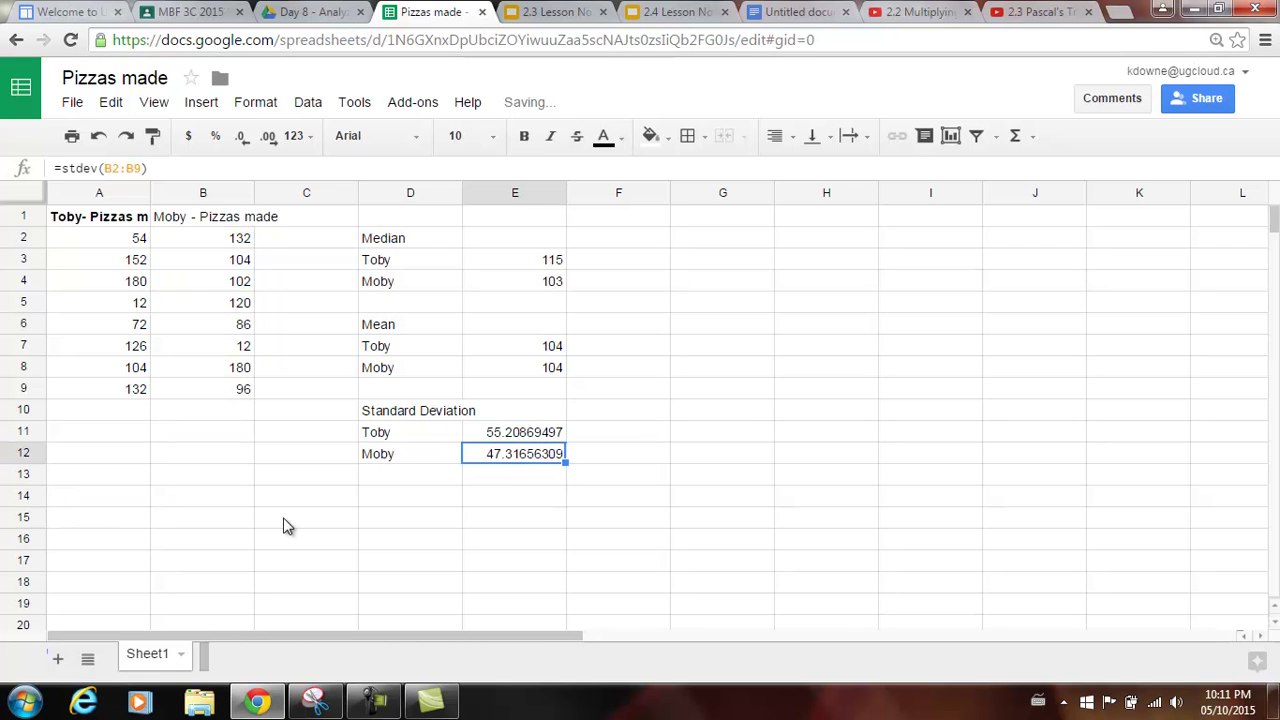
{"action": "key", "text": "Up"}
{"action": "key", "text": "Up"}
{"action": "key", "text": "Up"}
{"action": "key", "text": "Up"}
{"action": "key", "text": "Up"}
{"action": "key", "text": "Up"}
{"action": "key", "text": "Up"}
{"action": "key", "text": "Up"}
{"action": "key", "text": "Up"}
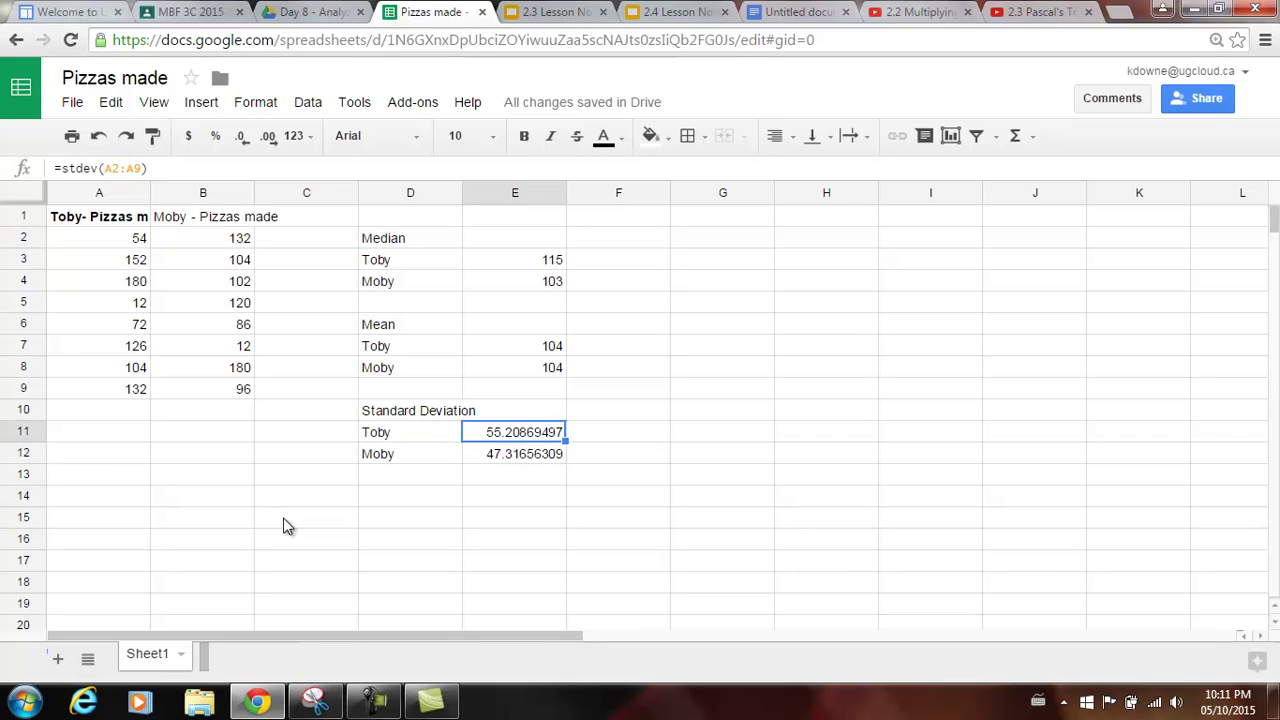
{"action": "key", "text": "Down"}
{"action": "key", "text": "Down"}
{"action": "key", "text": "Down"}
{"action": "key", "text": "Down"}
{"action": "key", "text": "Down"}
{"action": "key", "text": "Down"}
{"action": "key", "text": "Down"}
{"action": "key", "text": "Down"}
{"action": "left_click", "coordinate": [606, 463]}
{"action": "left_click", "coordinate": [700, 266]}
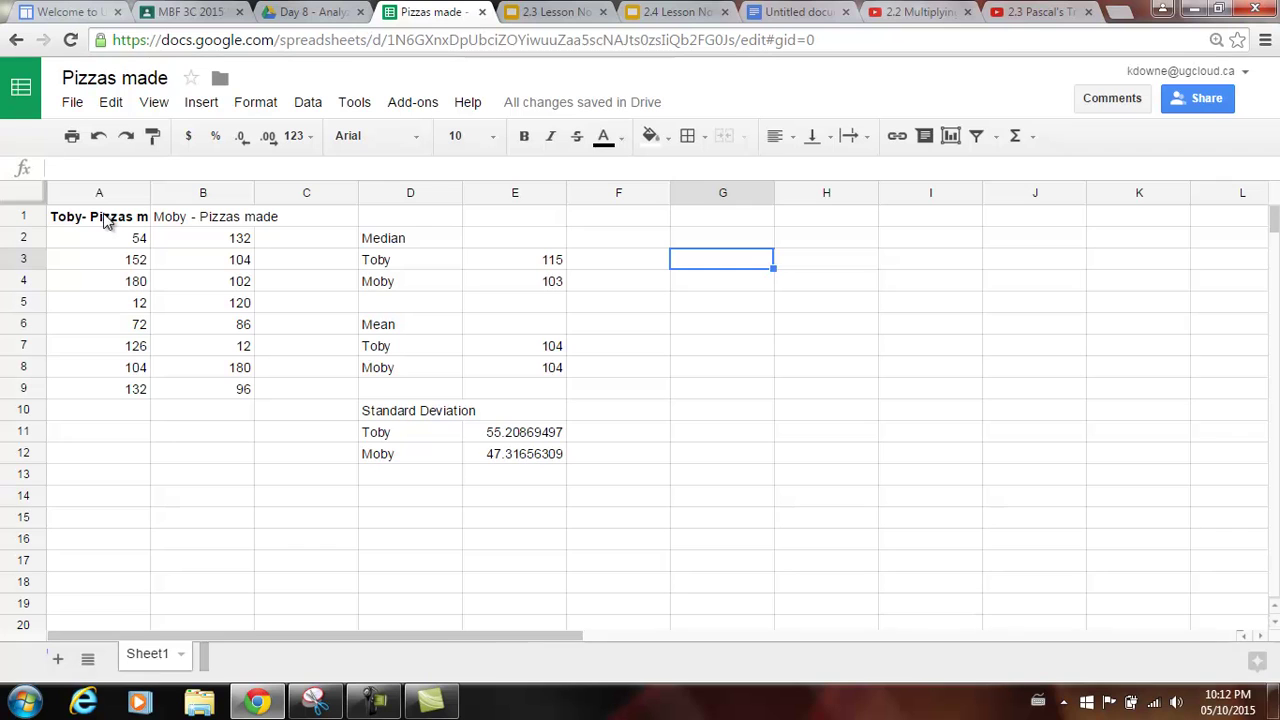
Step: Insert a histogram of the column A data in A2:A9 and place it beside the statistics, starting at about column G
{"action": "left_click_drag", "start_coordinate": [107, 240], "coordinate": [107, 389]}
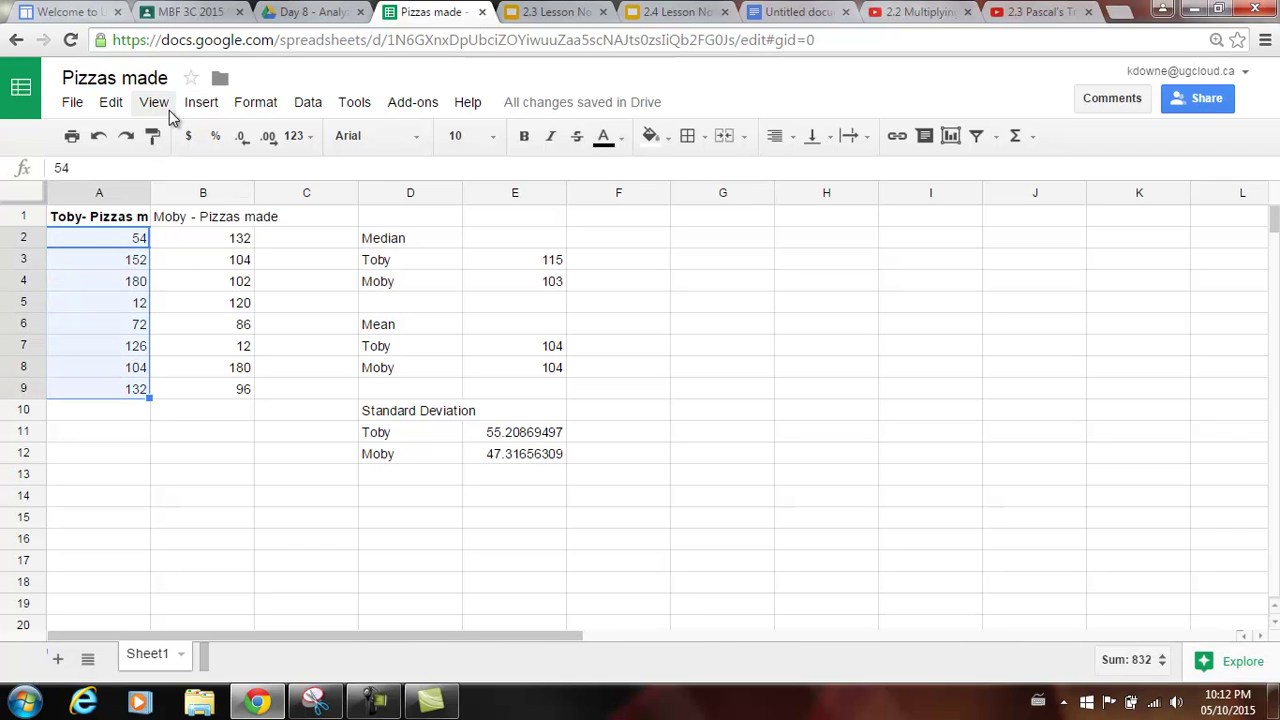
{"action": "left_click", "coordinate": [201, 102]}
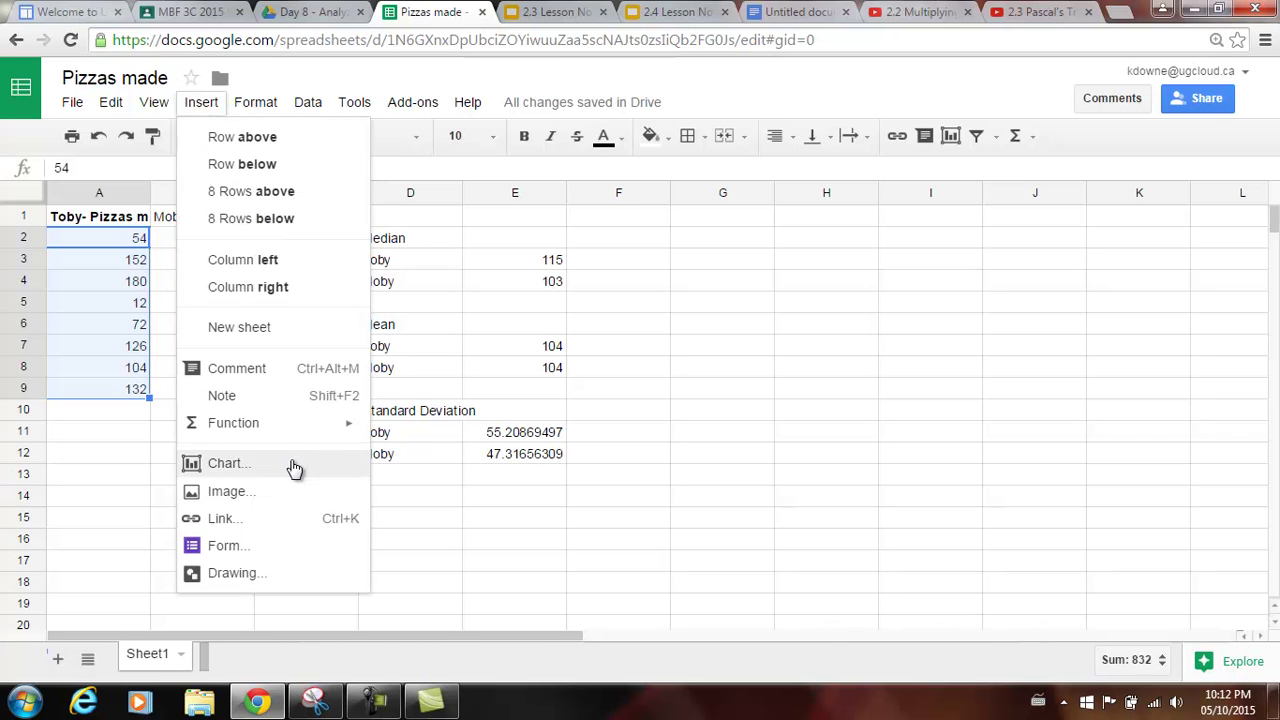
{"action": "left_click", "coordinate": [621, 509]}
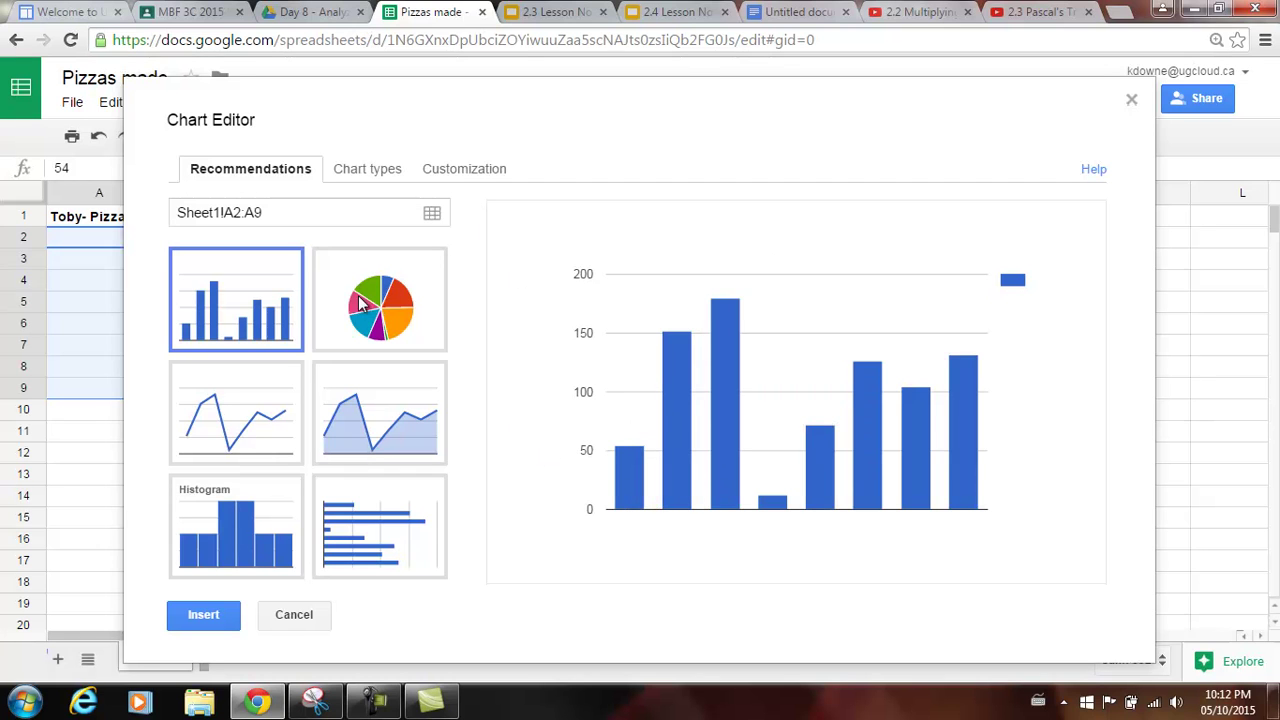
{"action": "left_click", "coordinate": [268, 520]}
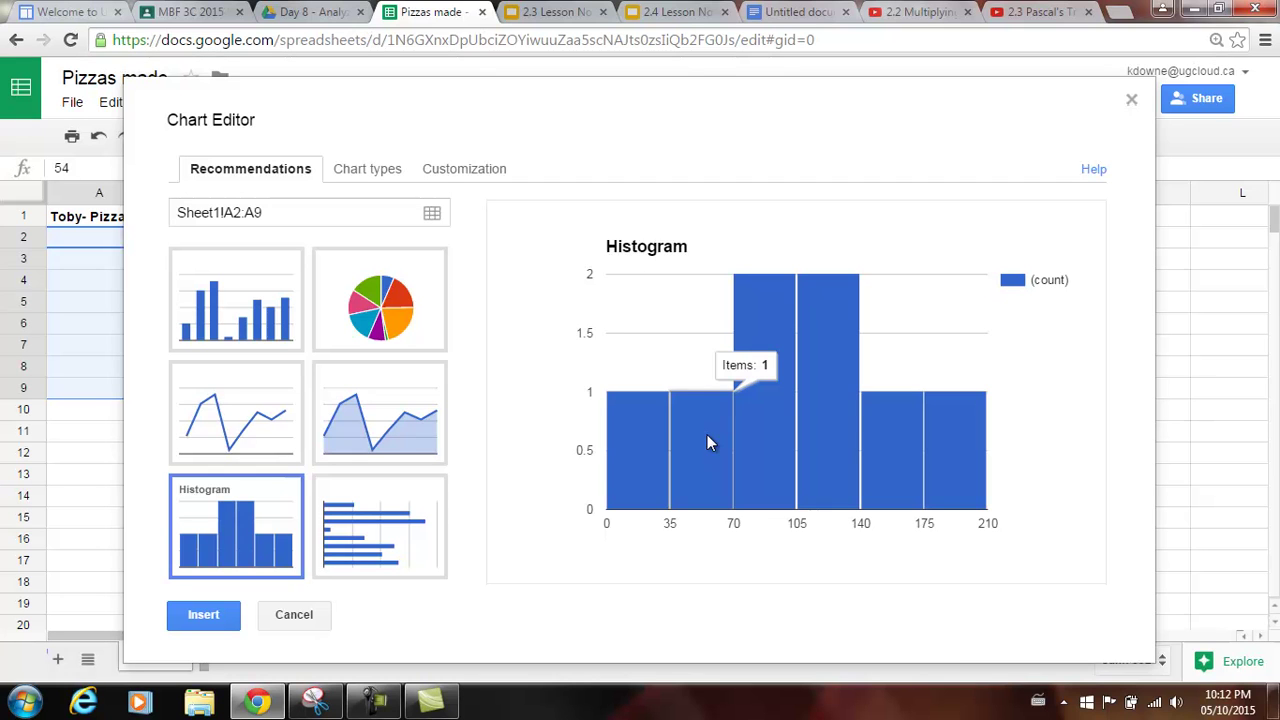
{"action": "left_click", "coordinate": [204, 615]}
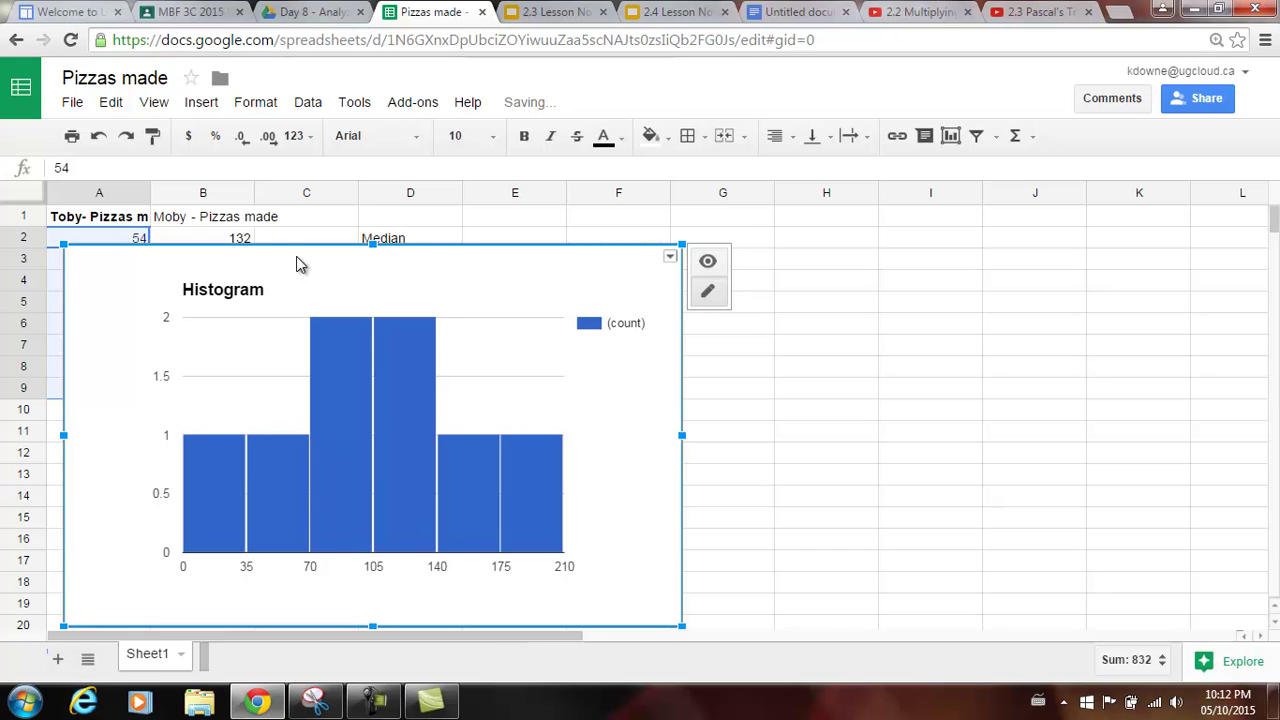
{"action": "left_click_drag", "start_coordinate": [296, 257], "coordinate": [954, 243]}
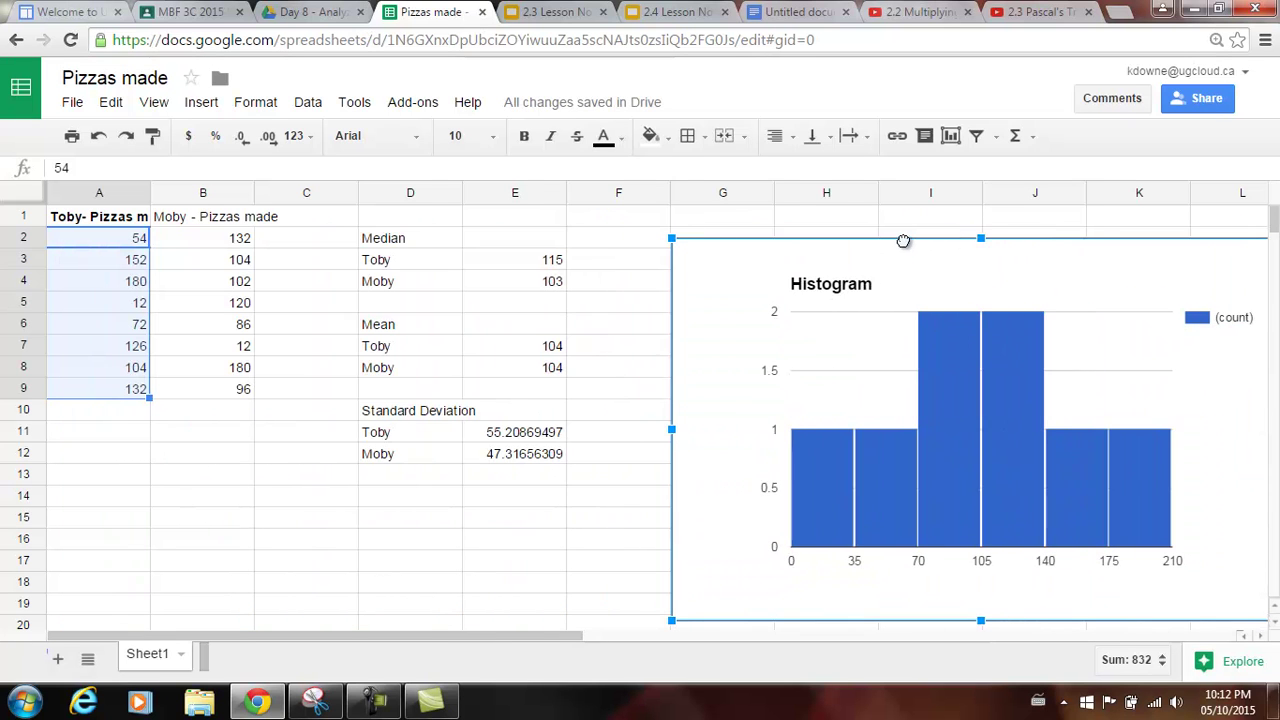
Step: Set the chart title to Histogram followed by the first name from the column A heading
{"action": "left_click", "coordinate": [852, 290]}
{"action": "left_click", "coordinate": [981, 215]}
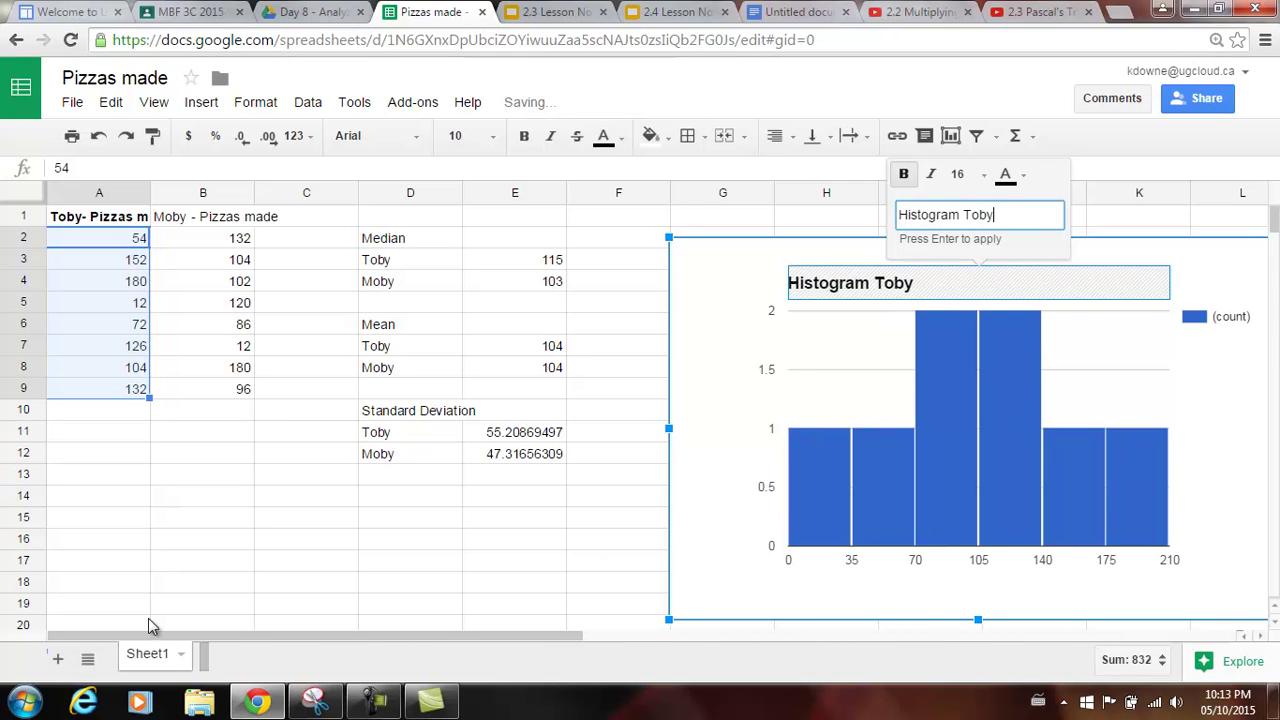
{"action": "left_click", "coordinate": [549, 563]}
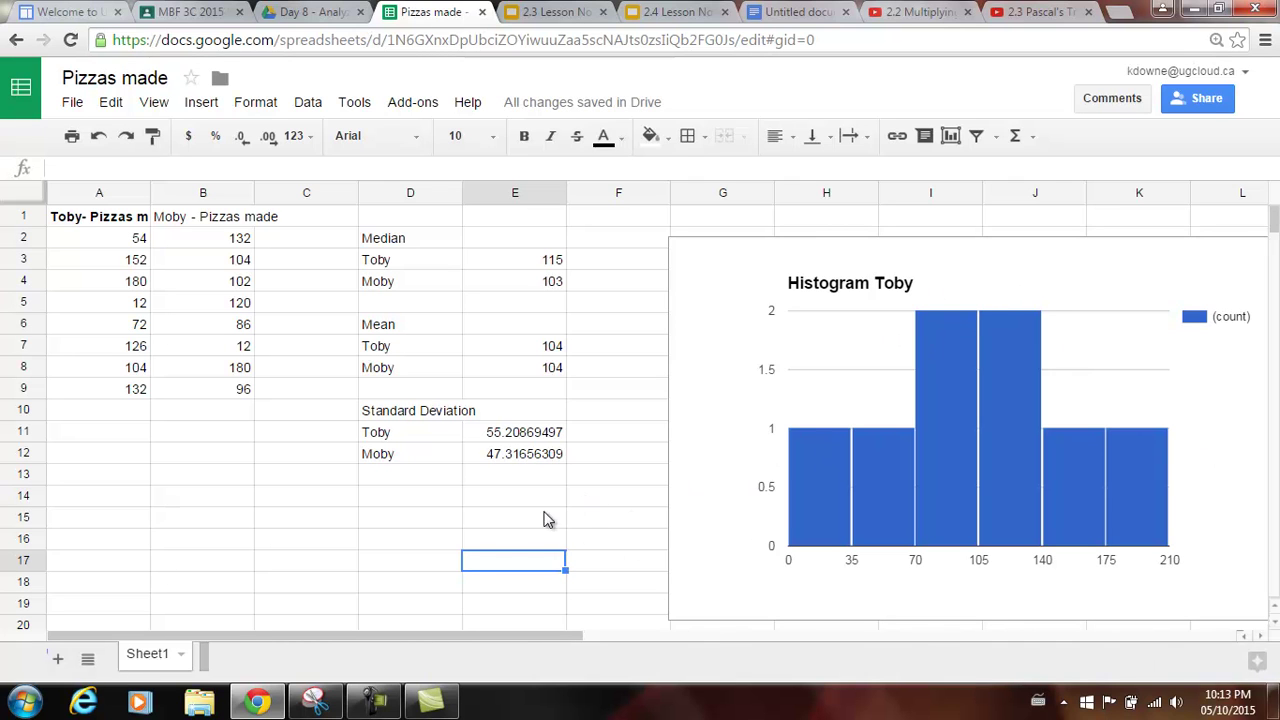
{"action": "left_click", "coordinate": [417, 521]}
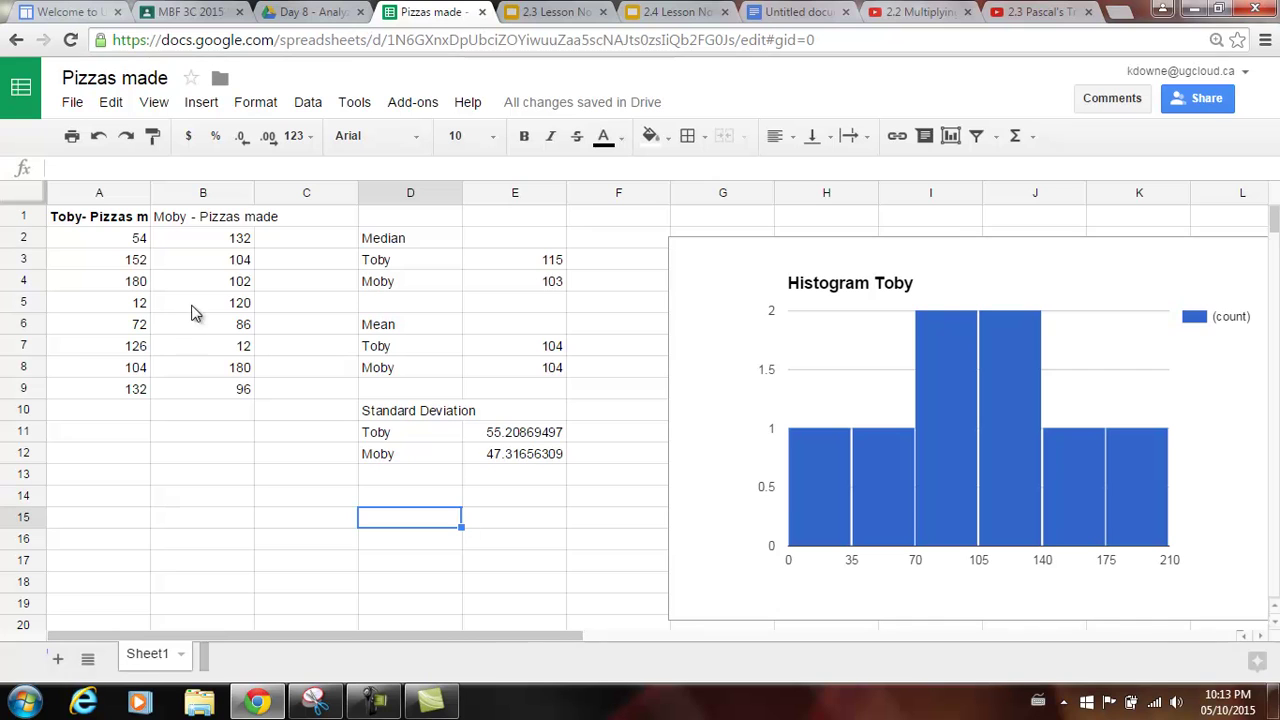
Step: Insert a histogram of the column B data in B2:B9
{"action": "left_click_drag", "start_coordinate": [213, 240], "coordinate": [222, 391]}
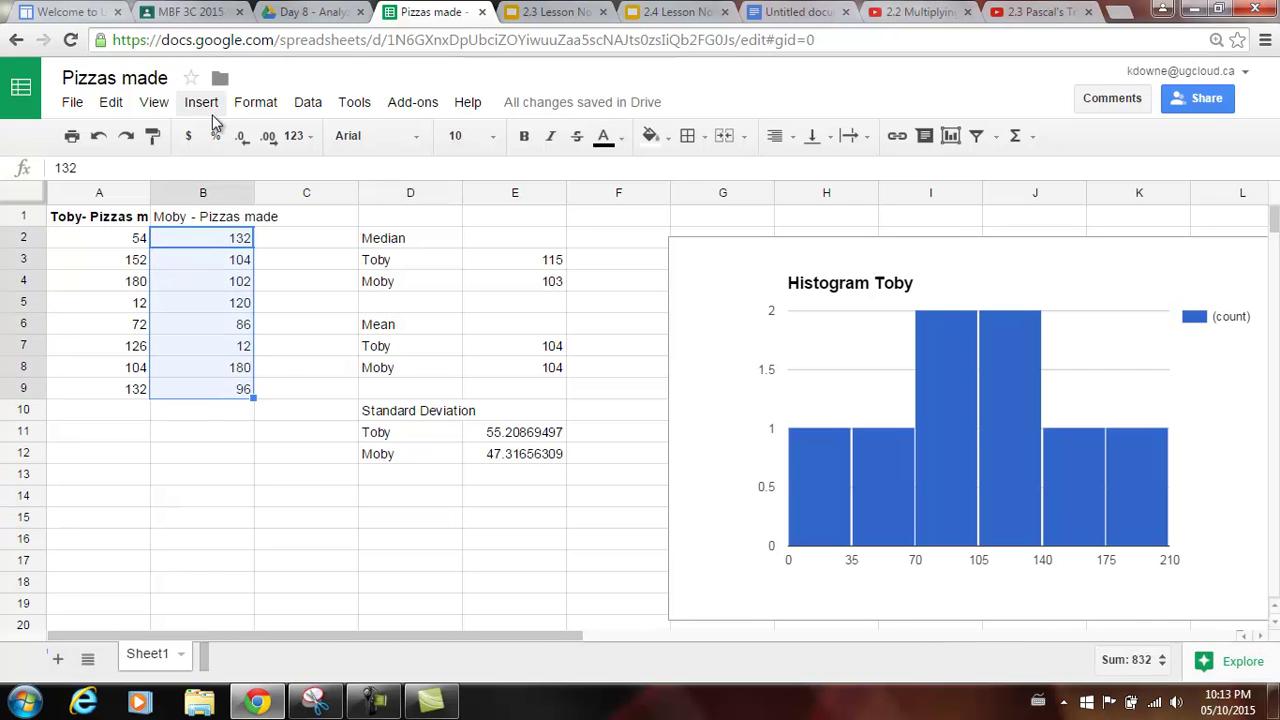
{"action": "left_click", "coordinate": [203, 104]}
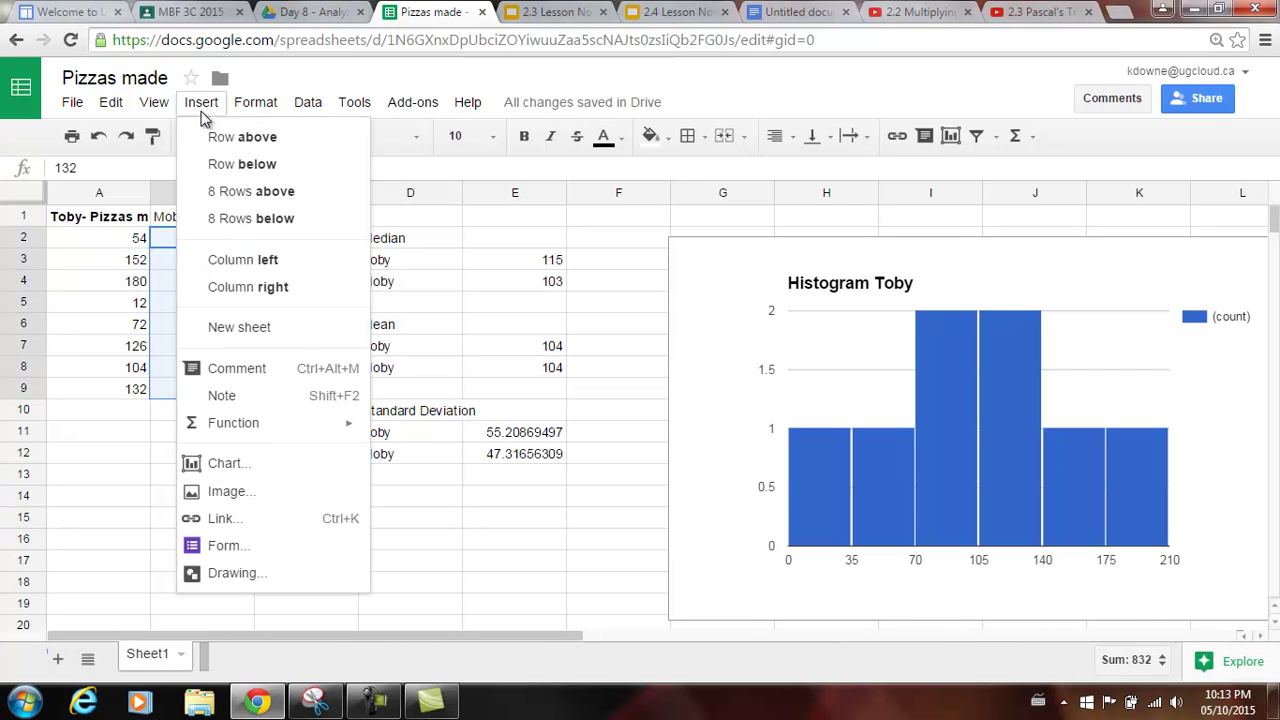
{"action": "left_click", "coordinate": [264, 475]}
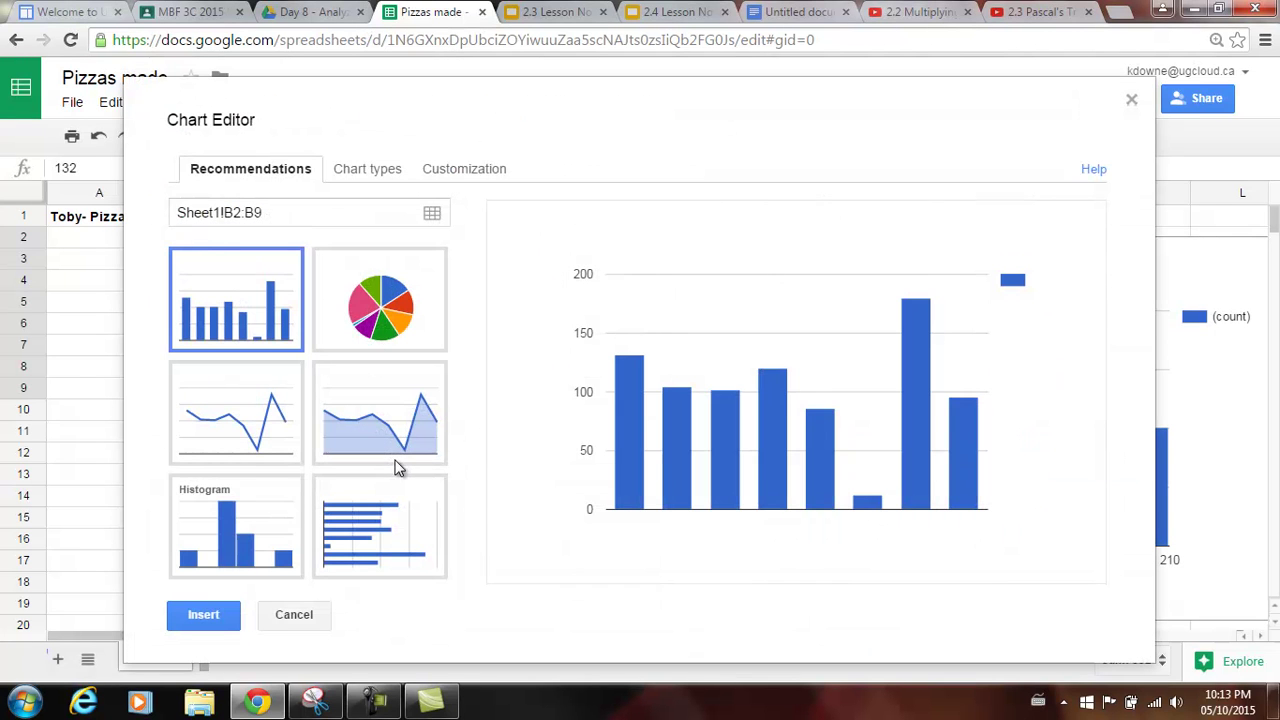
{"action": "left_click", "coordinate": [267, 532]}
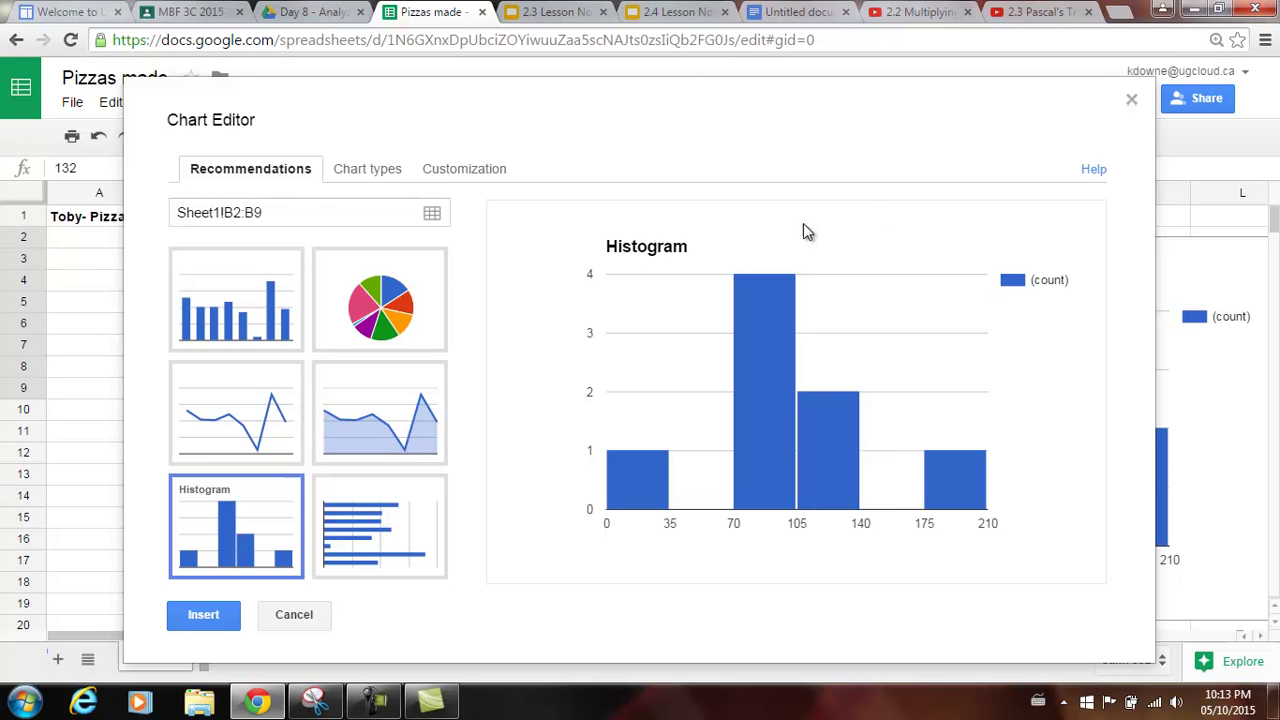
{"action": "left_click", "coordinate": [203, 612]}
Step: Set the title of the column B histogram to "Histogram-" followed by the first name from the column B heading
{"action": "left_click", "coordinate": [370, 296]}
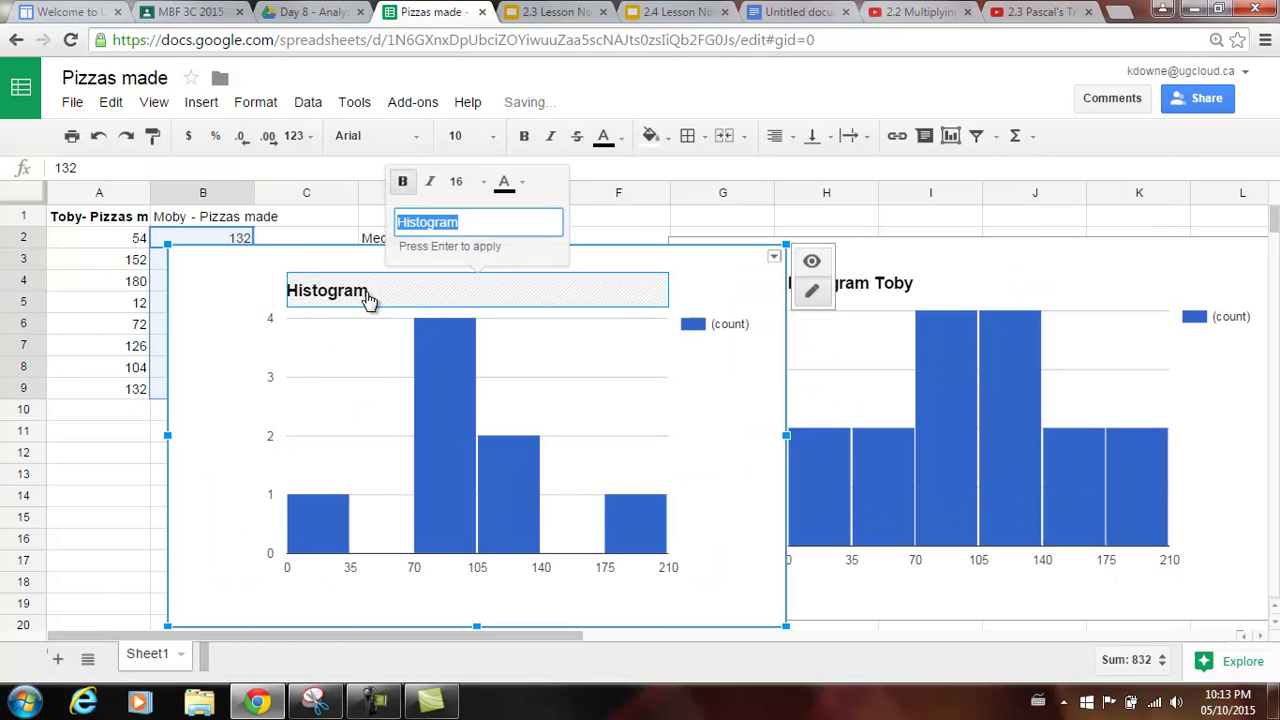
{"action": "left_click", "coordinate": [483, 226]}
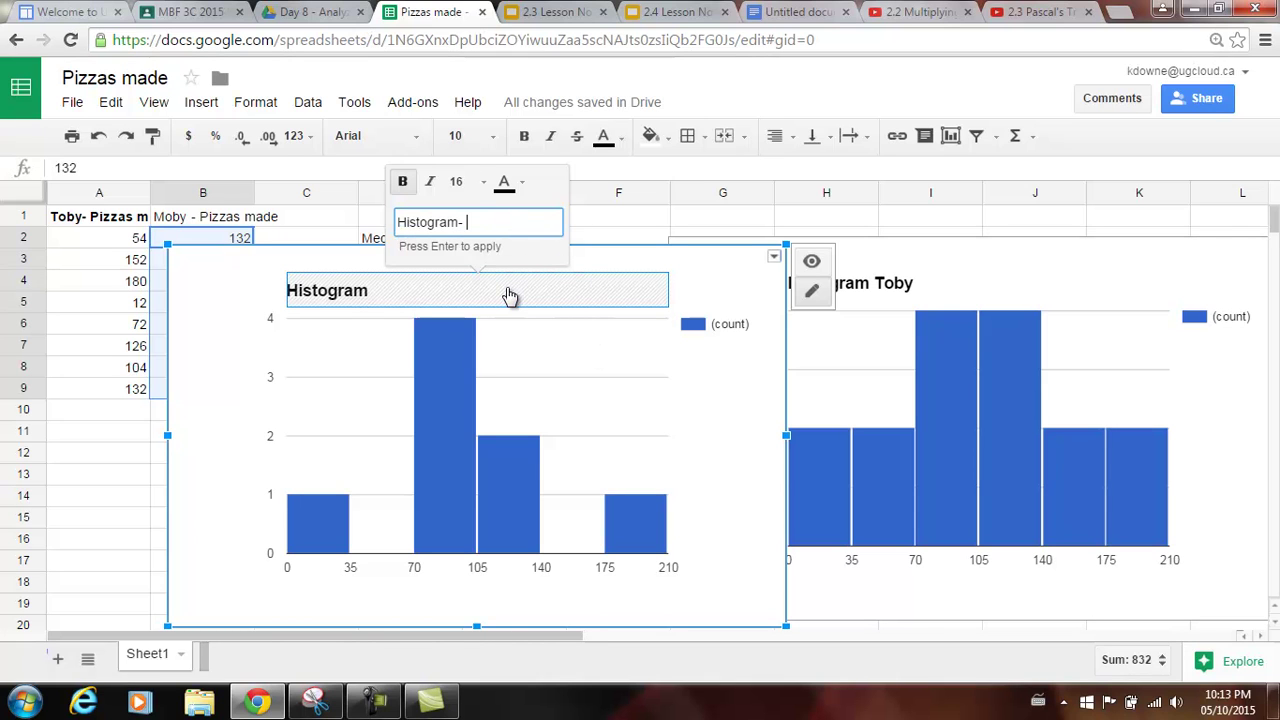
{"action": "key", "text": "Return"}
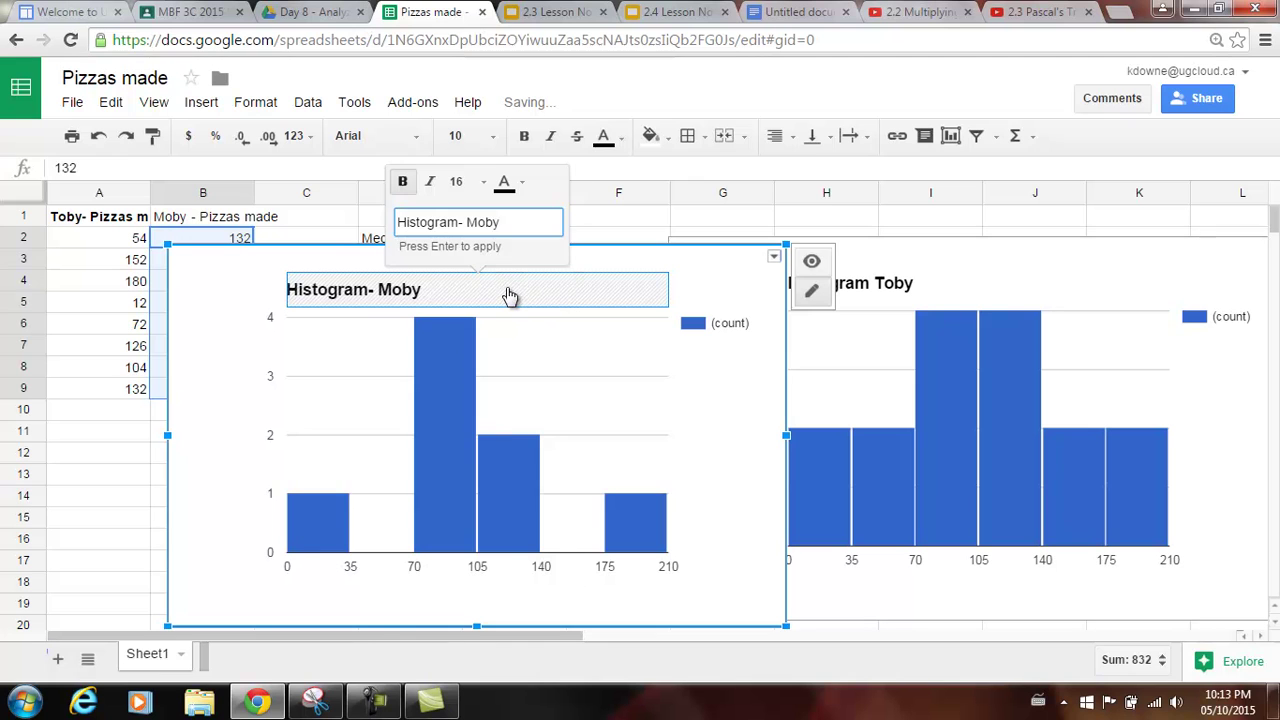
{"action": "left_click", "coordinate": [87, 479]}
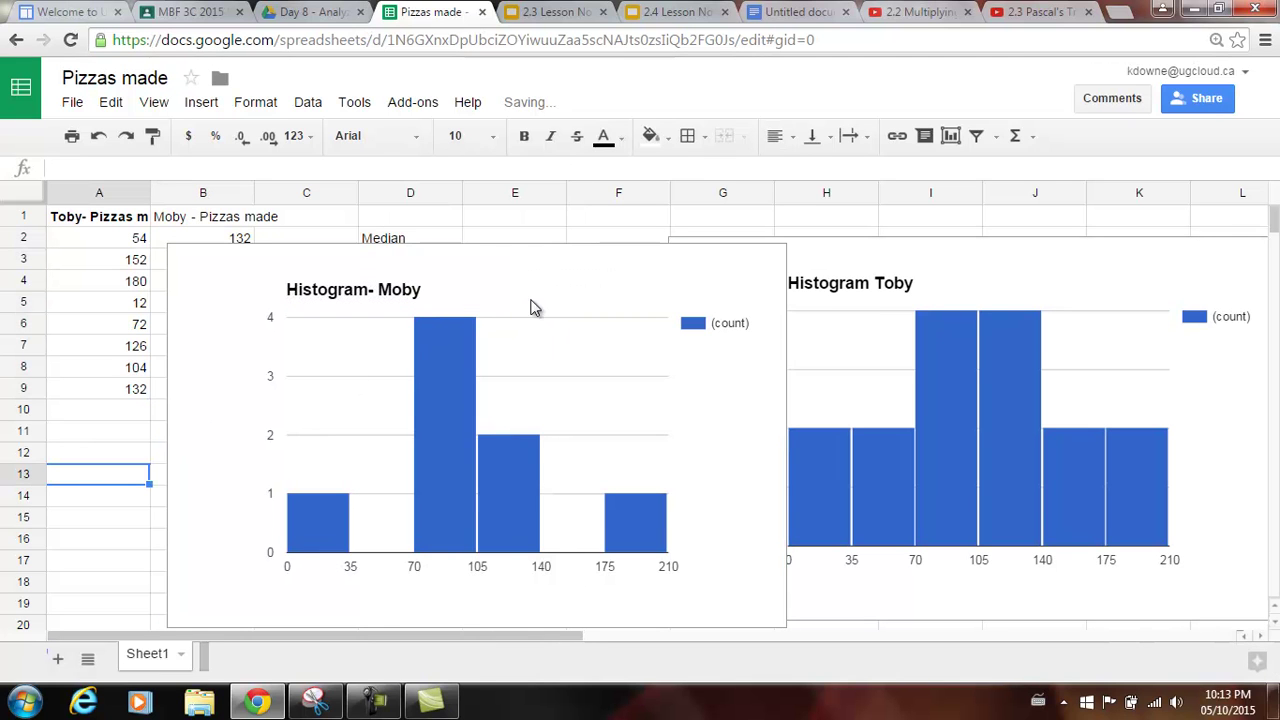
Step: Move the column B histogram below the data and statistics, starting at column A just under row 13
{"action": "left_click", "coordinate": [530, 346]}
{"action": "left_click_drag", "start_coordinate": [541, 246], "coordinate": [421, 482]}
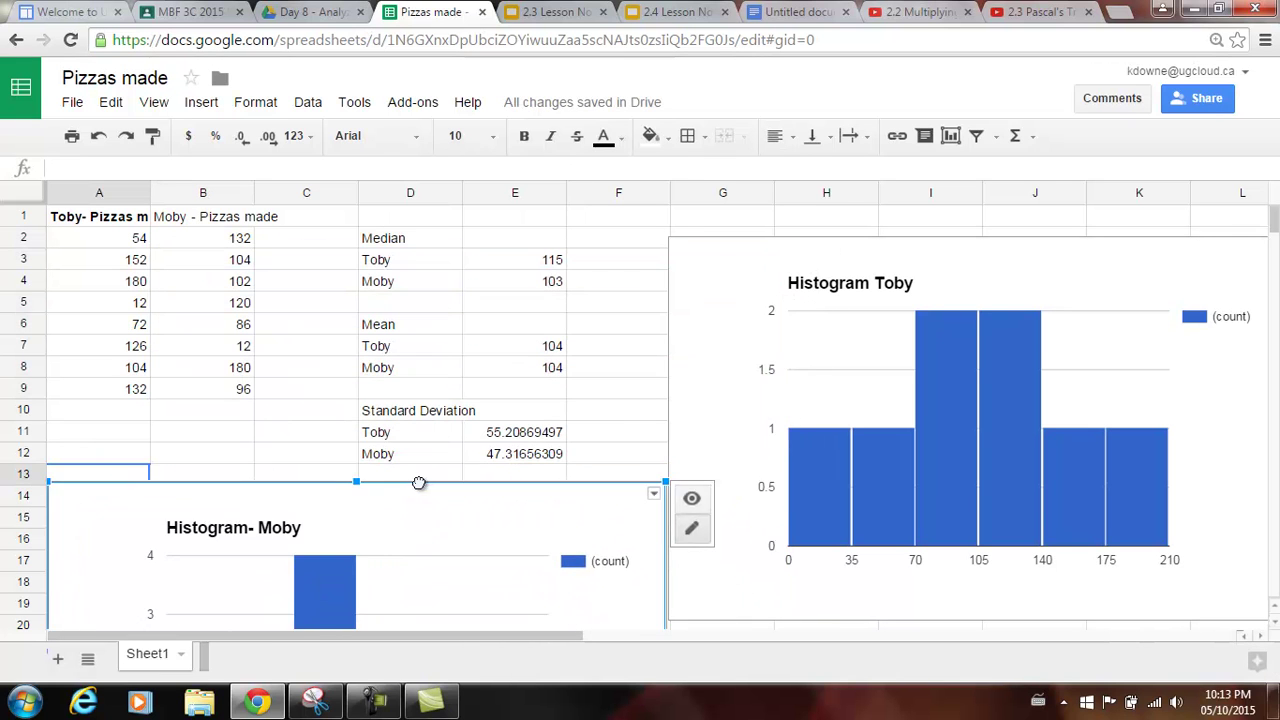
{"action": "scroll", "coordinate": [761, 481], "scroll_direction": "down", "scroll_amount": 3}
{"action": "left_click", "coordinate": [764, 495]}
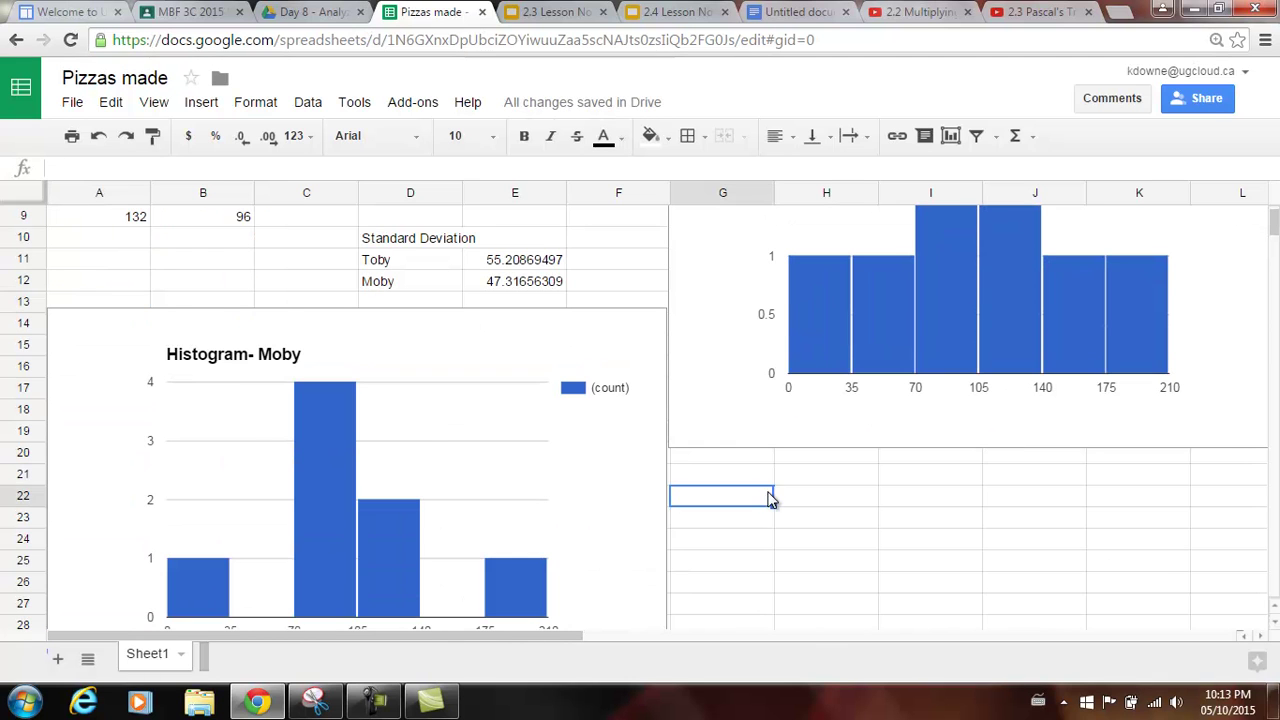
Step: Compare the shape and spread of the two histograms with the median, mean and standard deviation results in column E
{"action": "scroll", "coordinate": [766, 497], "scroll_direction": "up", "scroll_amount": 3}
{"action": "scroll", "coordinate": [762, 492], "scroll_direction": "down", "scroll_amount": 3}
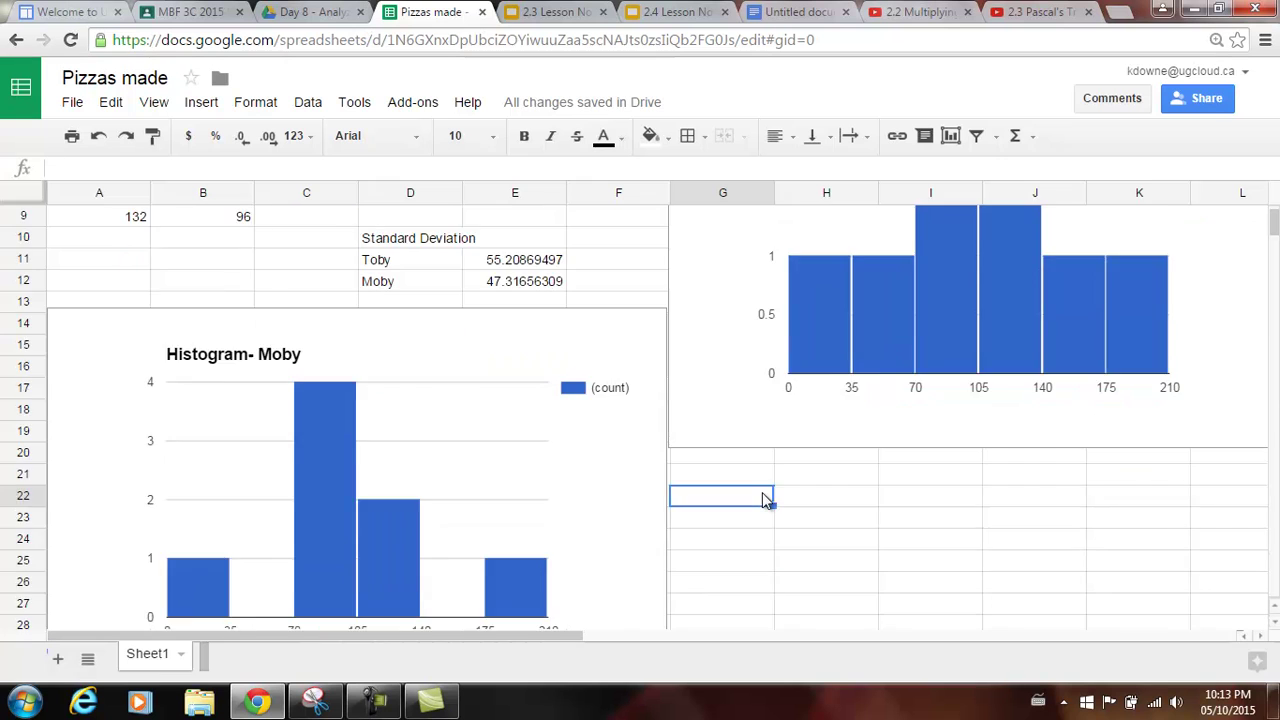
{"action": "scroll", "coordinate": [761, 490], "scroll_direction": "up", "scroll_amount": 3}
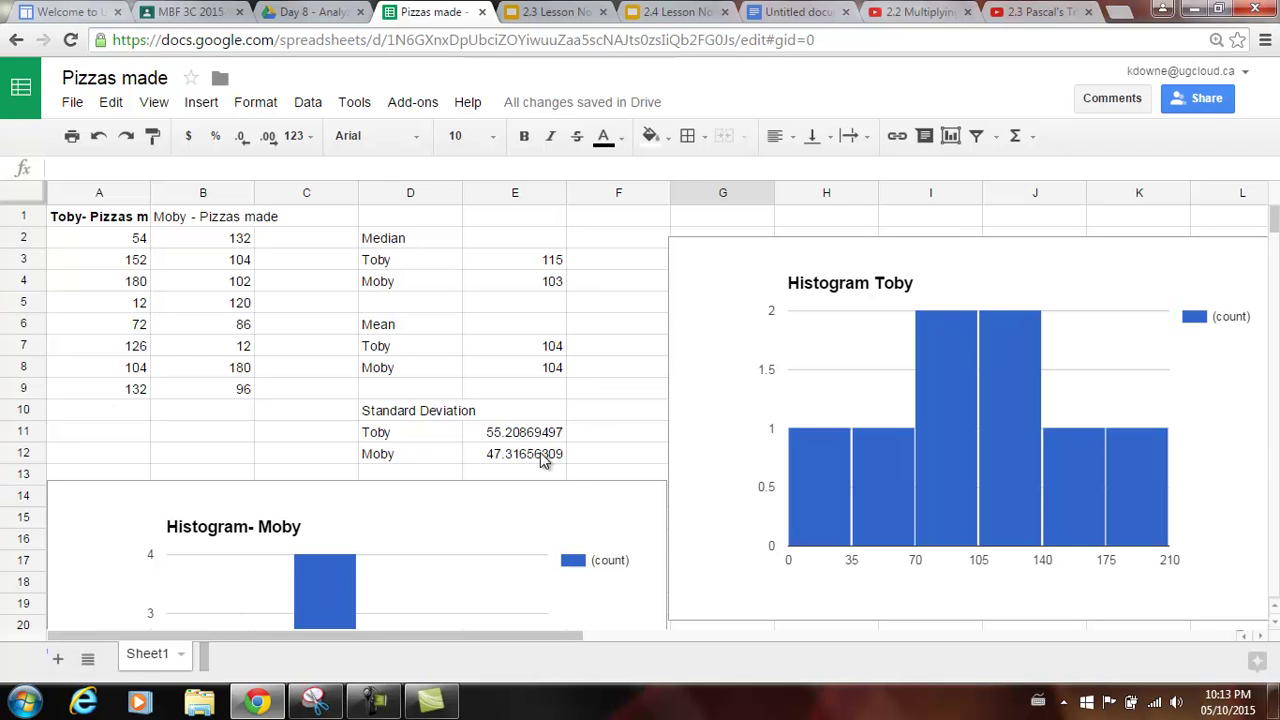
{"action": "scroll", "coordinate": [583, 467], "scroll_direction": "down", "scroll_amount": 3}
{"action": "scroll", "coordinate": [578, 468], "scroll_direction": "down", "scroll_amount": 2}
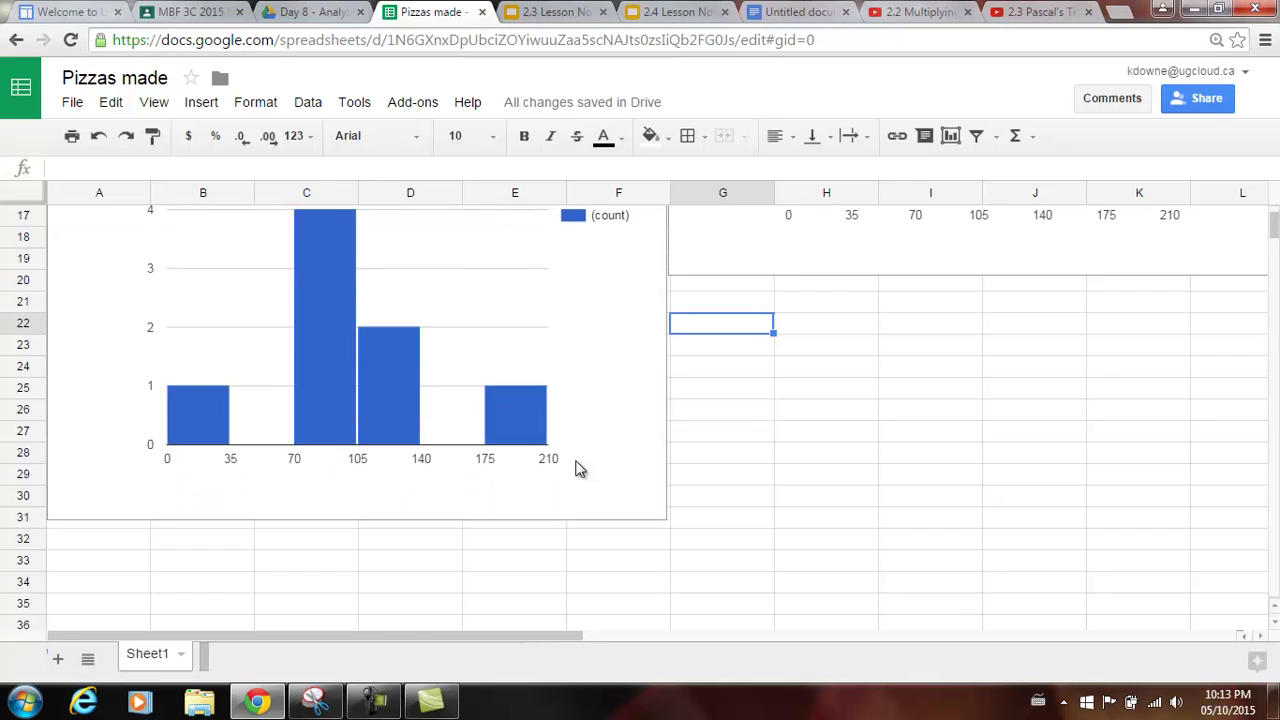
{"action": "scroll", "coordinate": [580, 457], "scroll_direction": "up", "scroll_amount": 5}
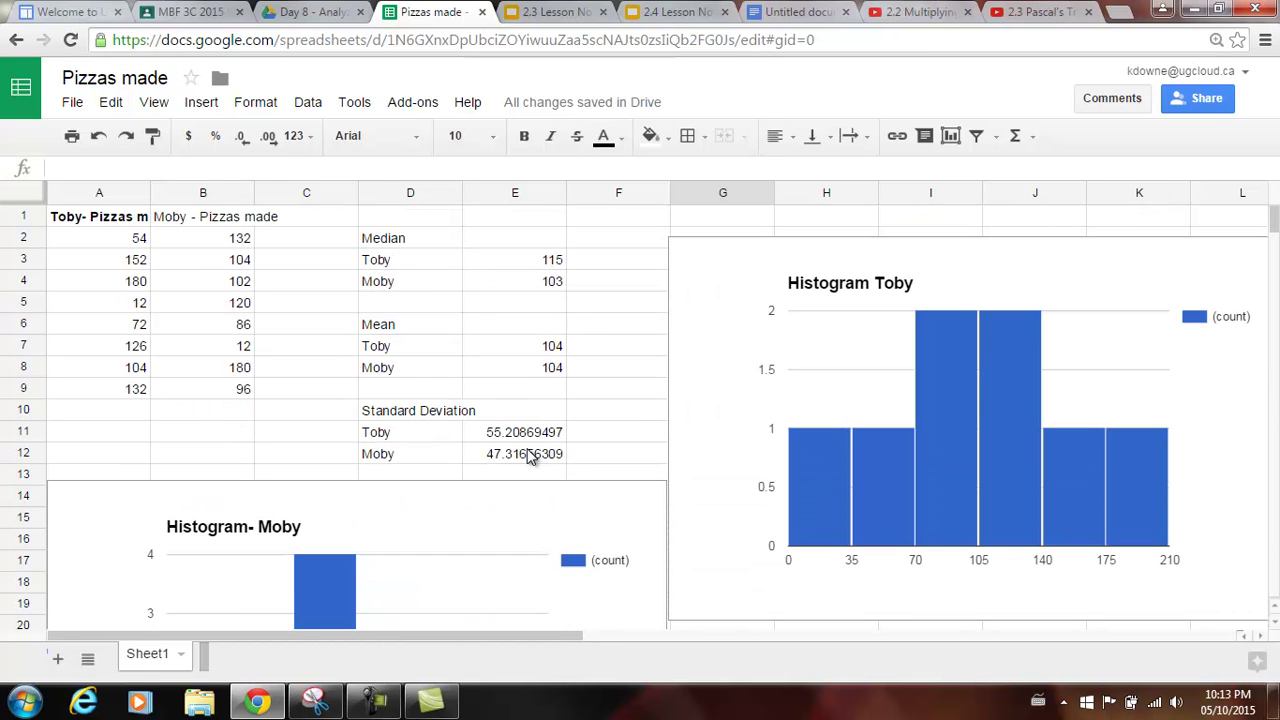
{"action": "scroll", "coordinate": [564, 465], "scroll_direction": "down", "scroll_amount": 3}
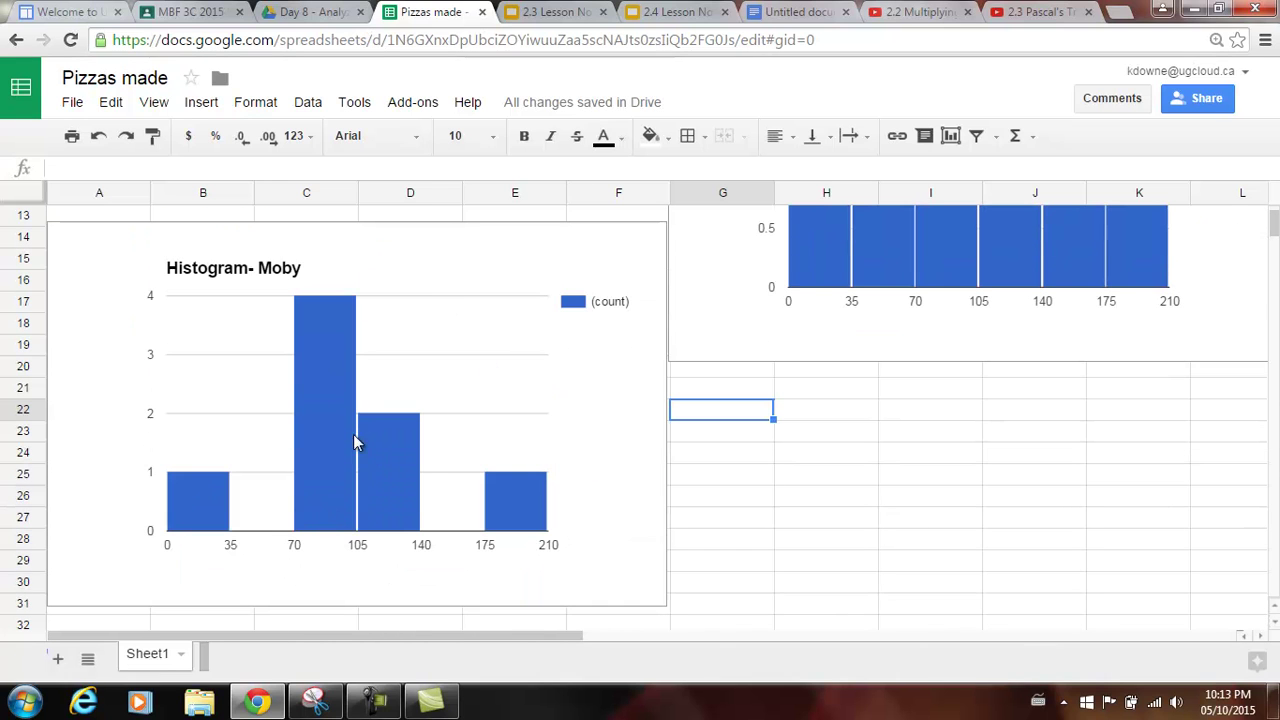
{"action": "scroll", "coordinate": [671, 343], "scroll_direction": "up", "scroll_amount": 3}
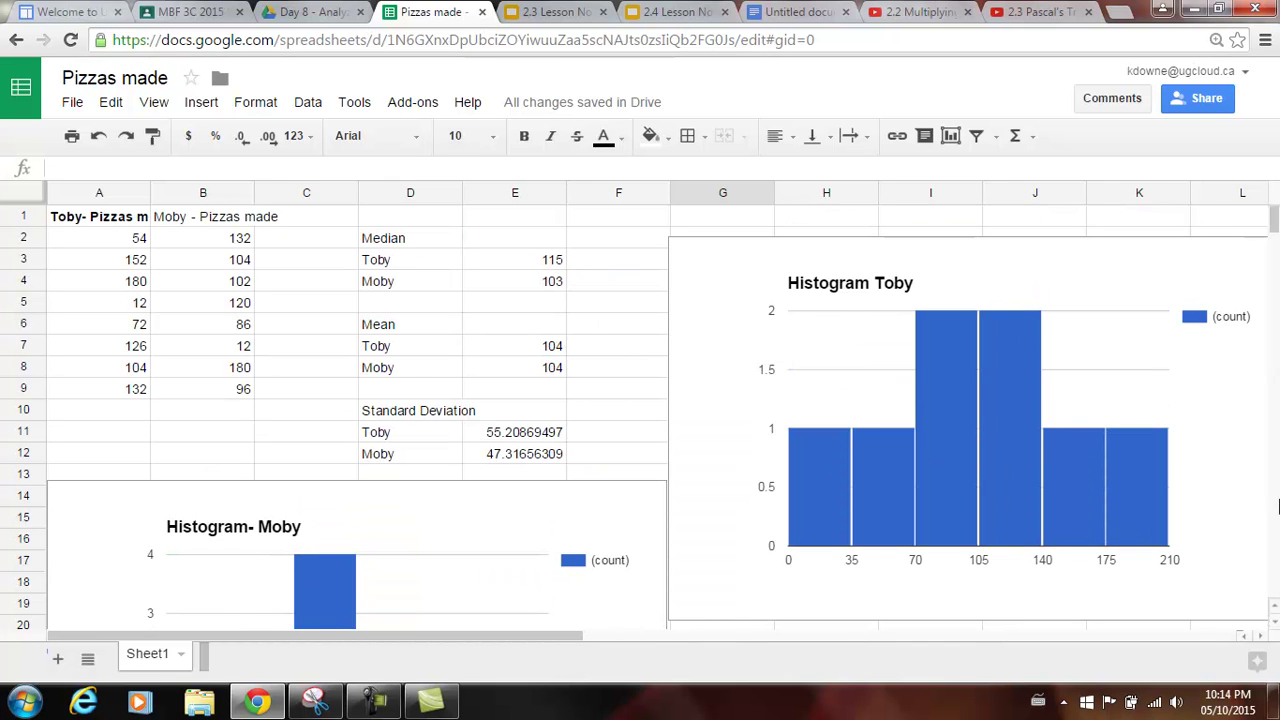
{"action": "scroll", "coordinate": [838, 462], "scroll_direction": "down", "scroll_amount": 2}
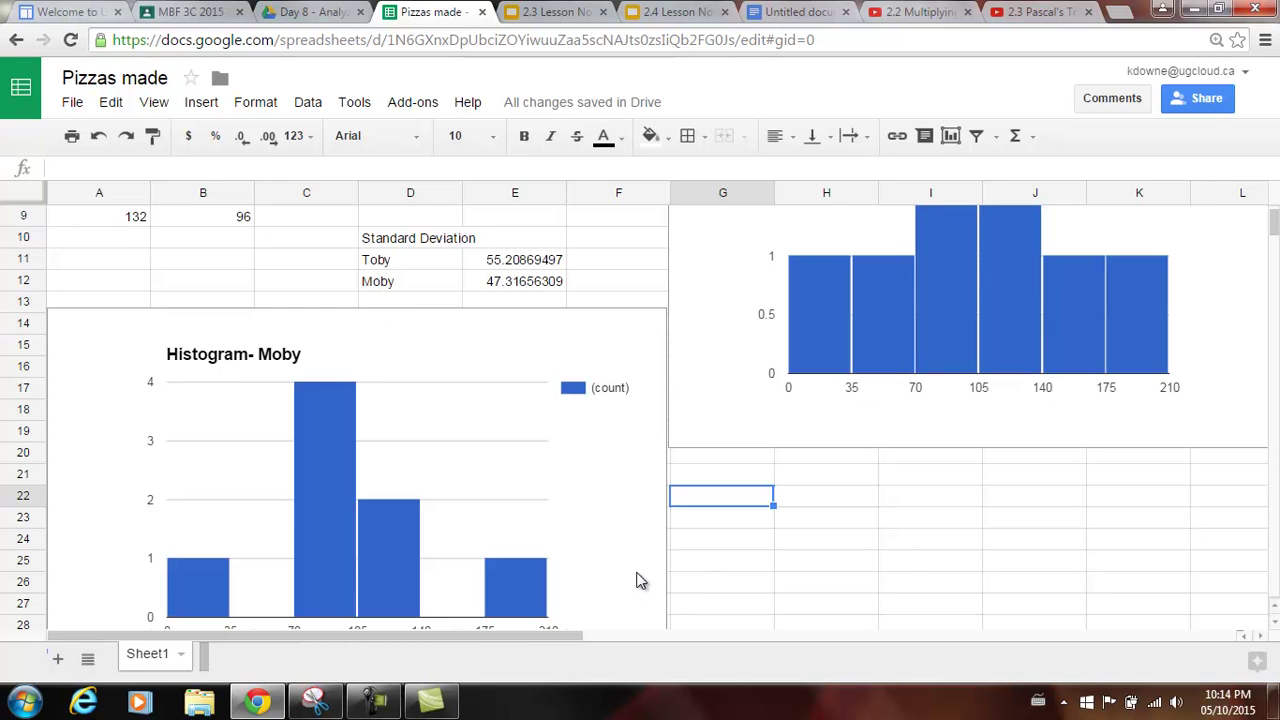
{"action": "scroll", "coordinate": [641, 580], "scroll_direction": "up", "scroll_amount": 2}
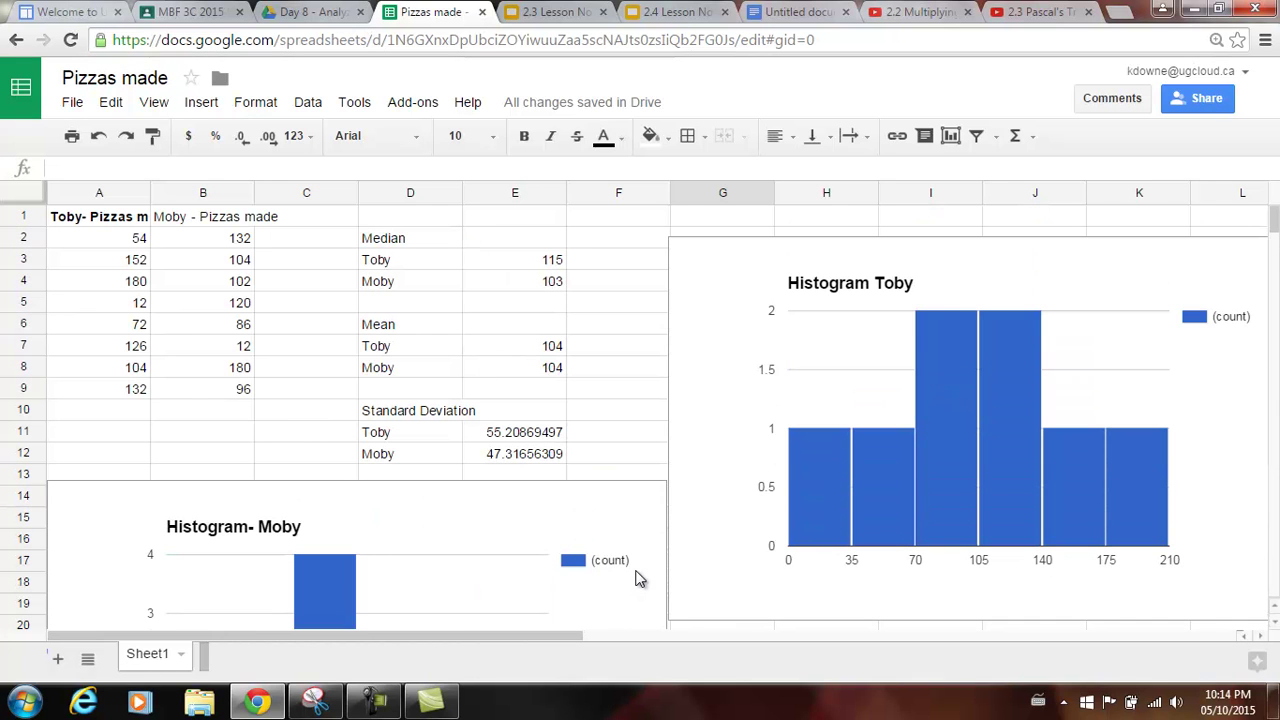
{"action": "left_click", "coordinate": [519, 454]}
{"action": "left_click", "coordinate": [614, 392]}
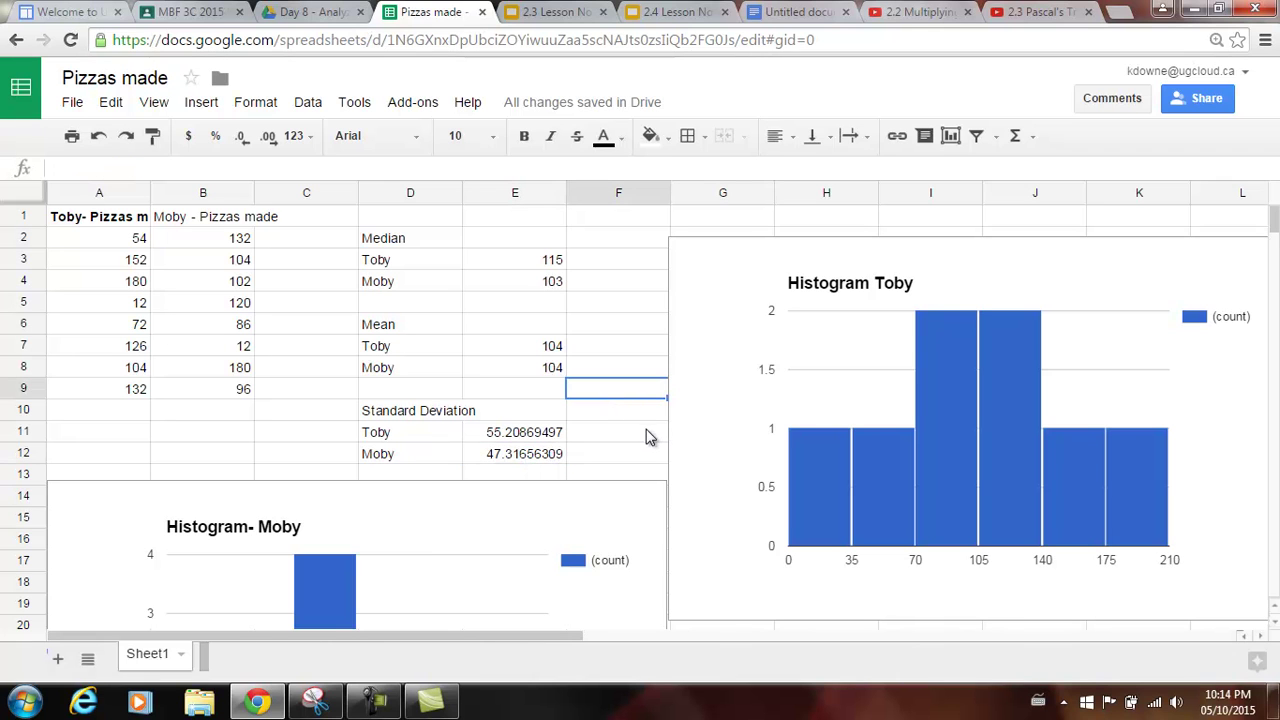